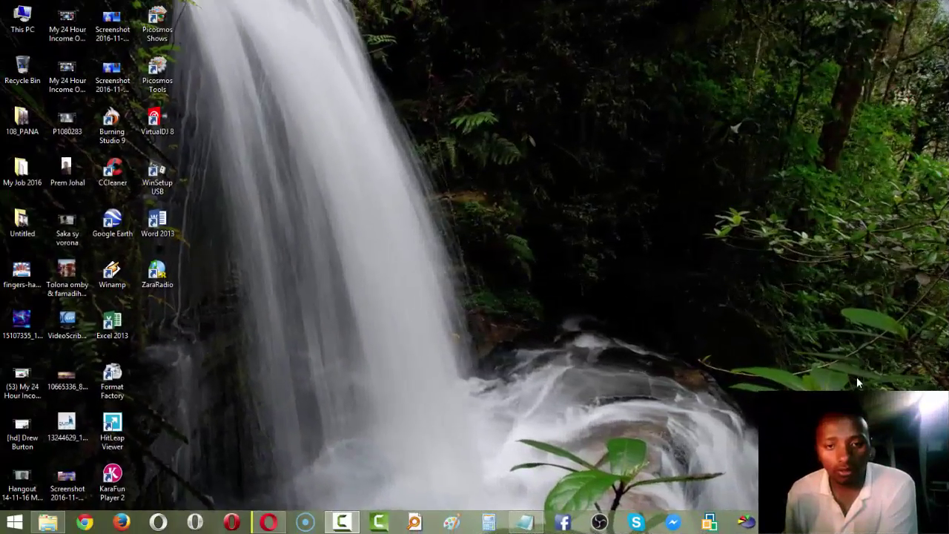
- Bring up the Facebook profile in Opera and scroll to the shared coinbase.com link post
left_click(267, 524)
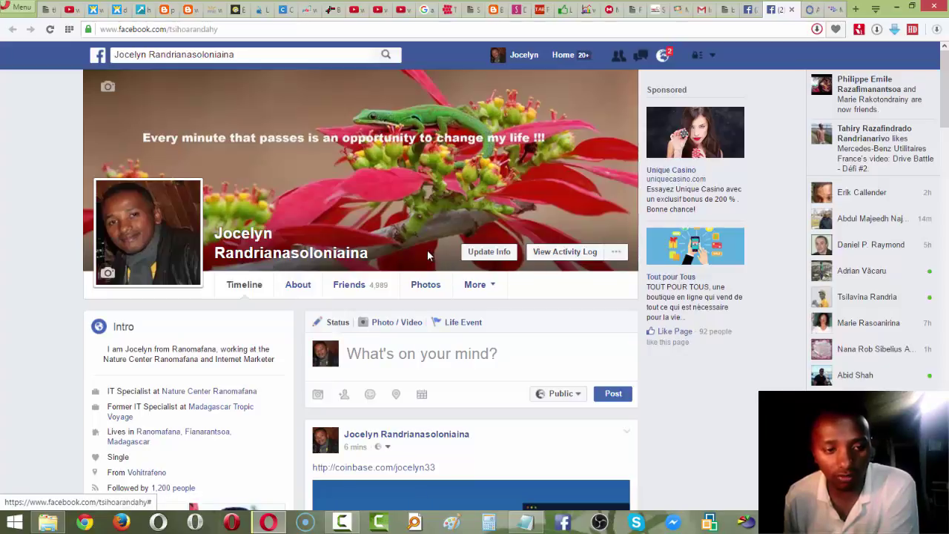
scroll(427, 254, "down", 2)
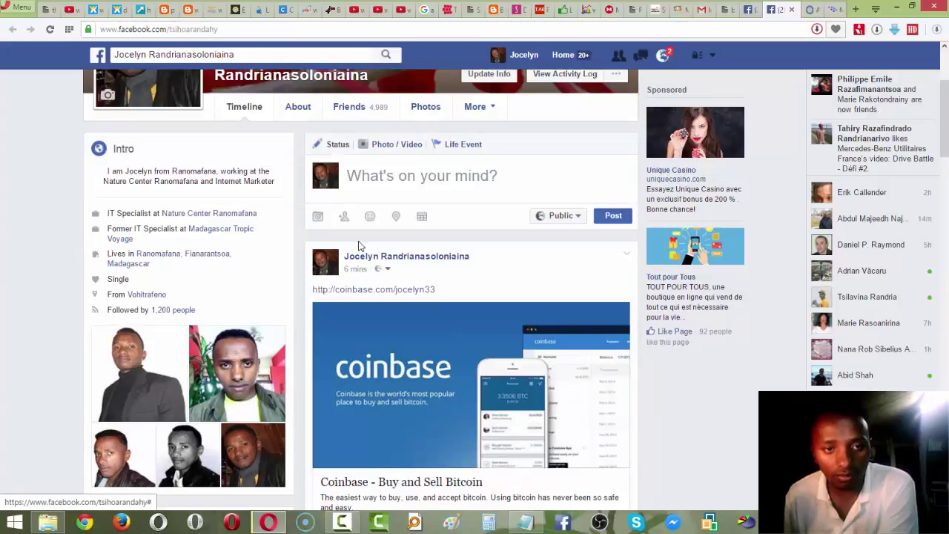
scroll(360, 244, "up", 2)
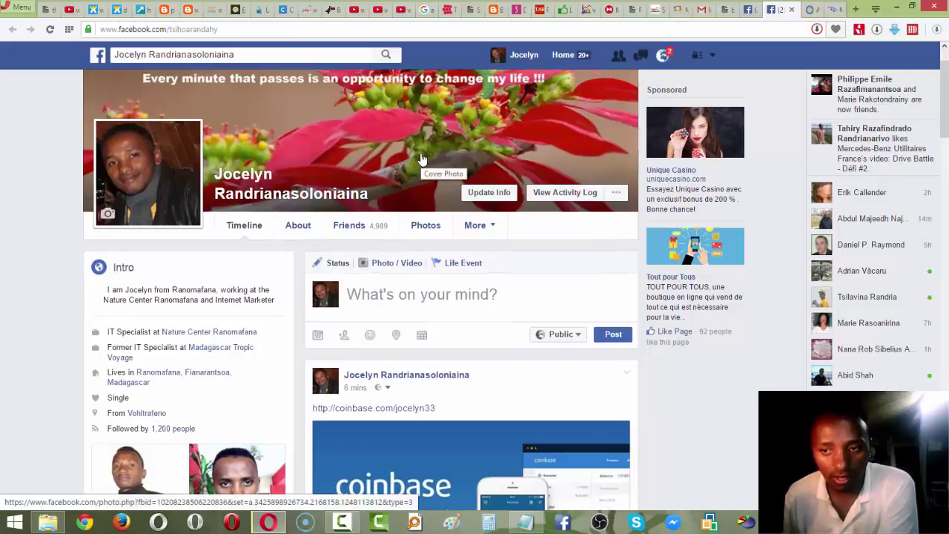
scroll(421, 160, "down", 3)
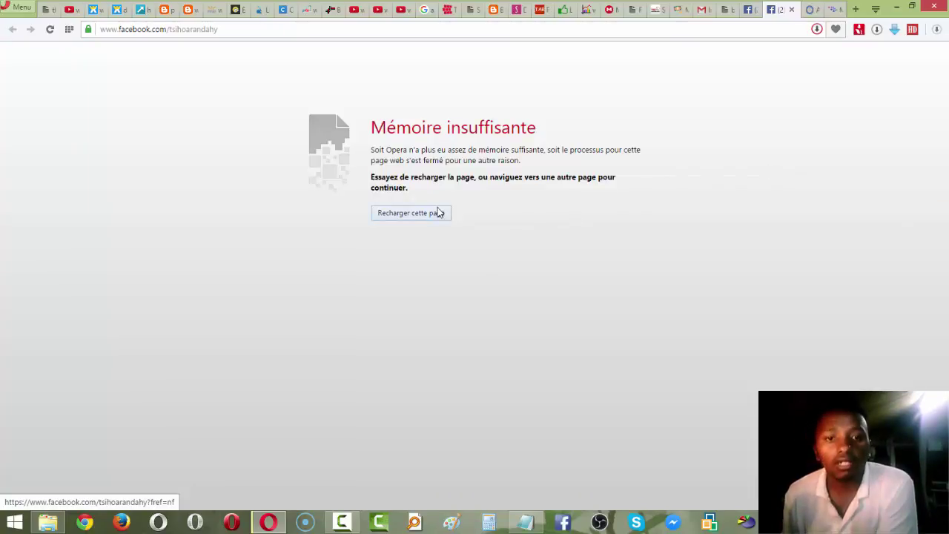
- Reload the out-of-memory Facebook profile tab with 'Recharger cette page'
left_click(439, 212)
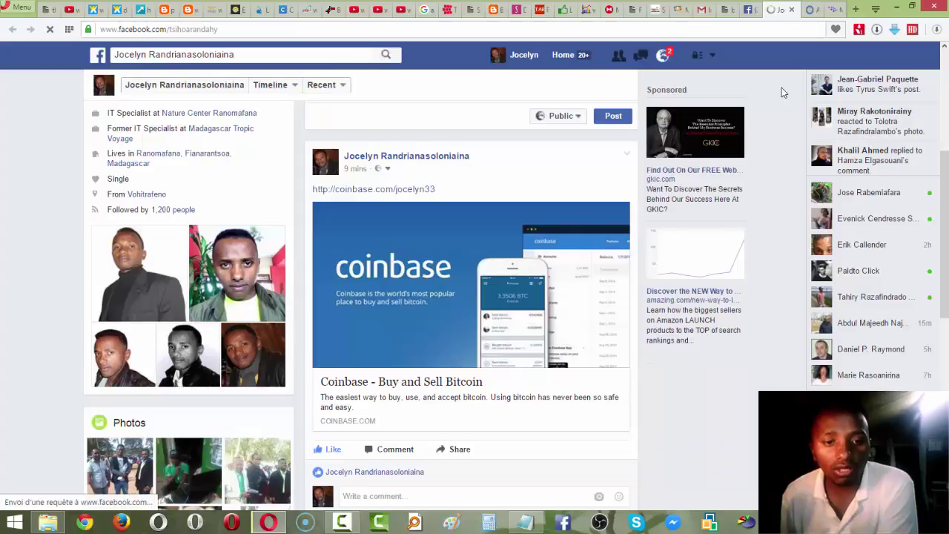
- Scroll the profile timeline down to the BTCClicks and CoinPayments link posts
scroll(494, 278, "down", 3)
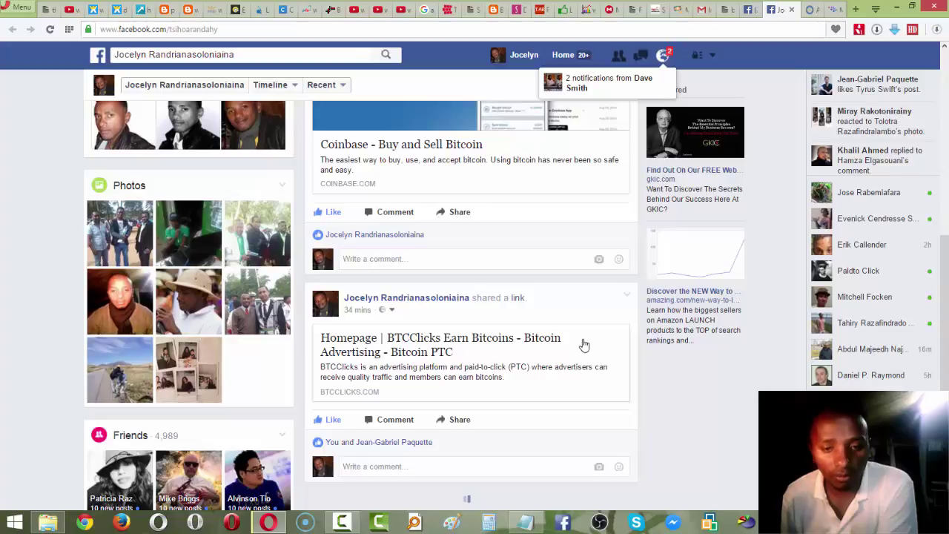
scroll(757, 300, "down", 2)
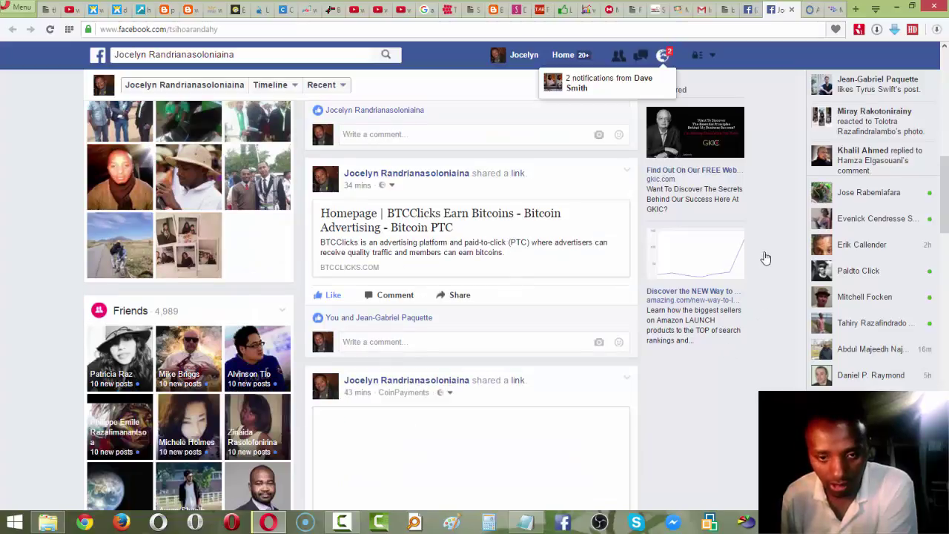
scroll(765, 257, "down", 3)
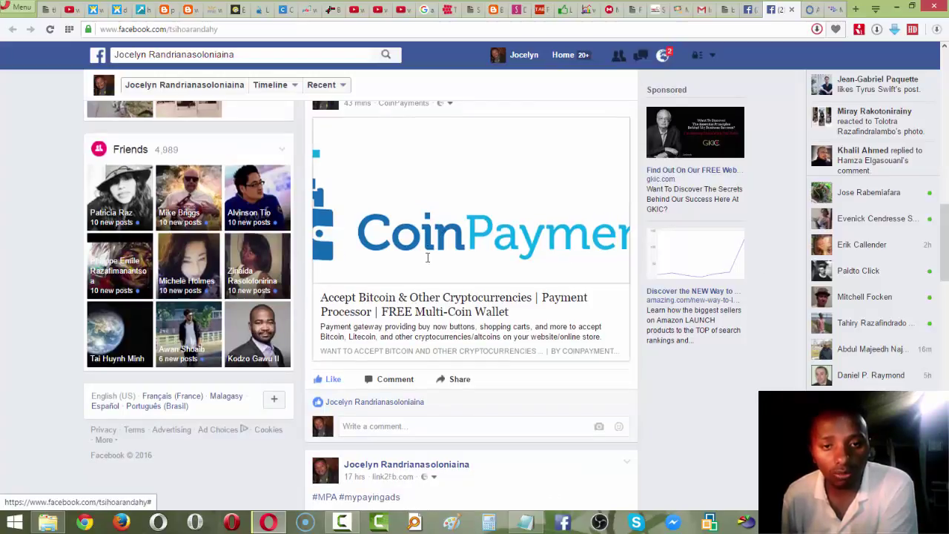
scroll(529, 255, "up", 2)
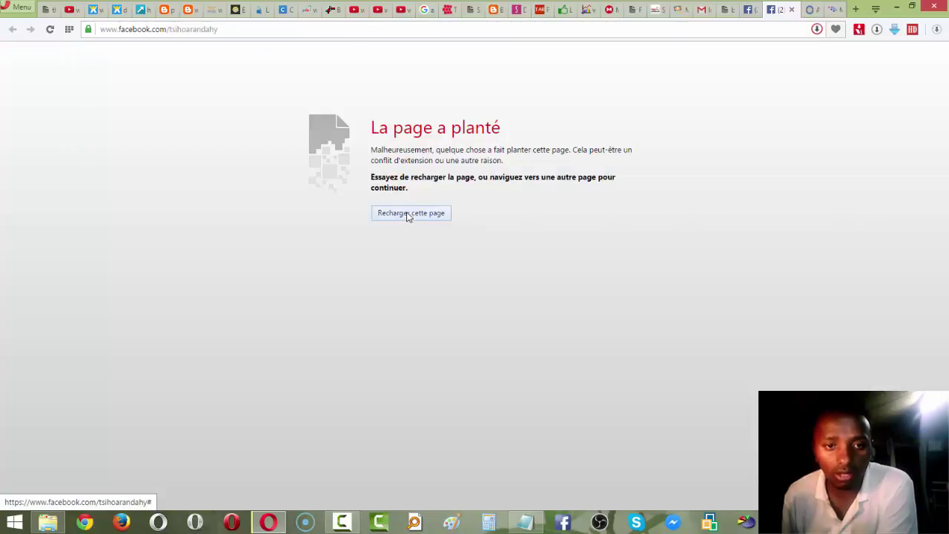
- Reload the crashed Facebook page, then switch to the BTC Clicks earner dashboard
left_click(410, 213)
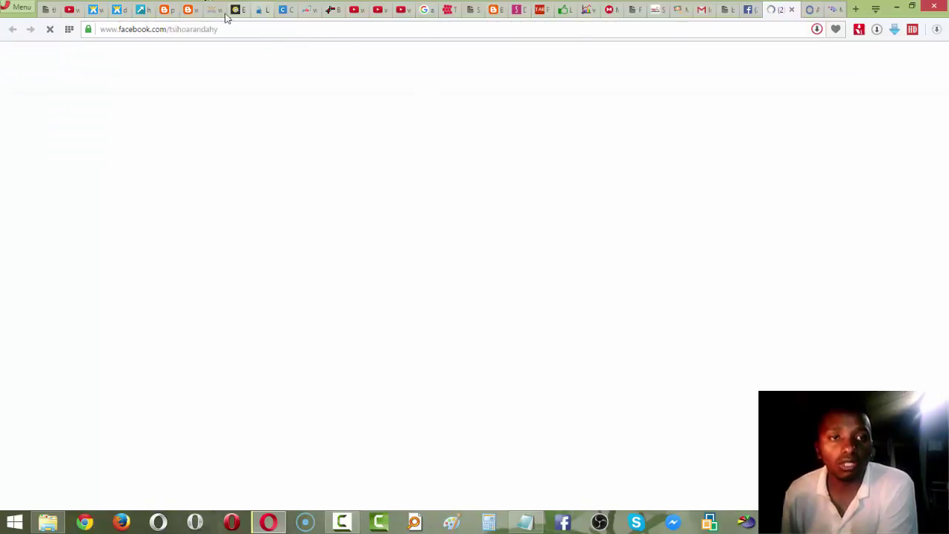
left_click(236, 10)
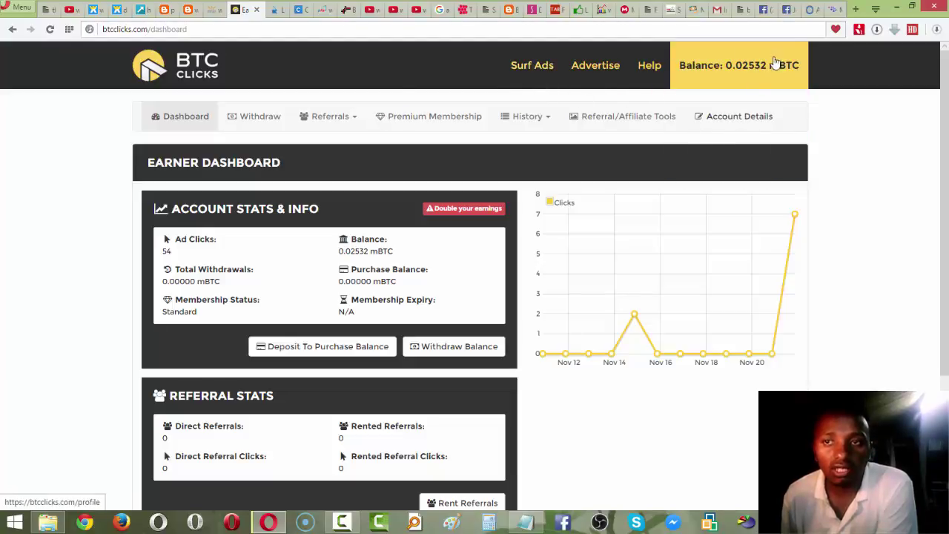
- Switch via the Facebook tab to the Coinbase dashboard with the BTC chart and portfolio
left_click(786, 9)
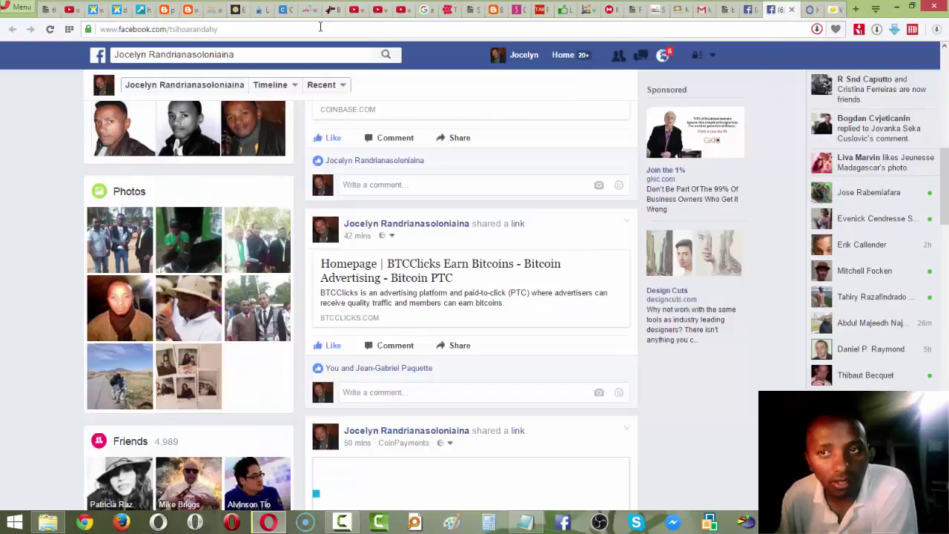
left_click(283, 10)
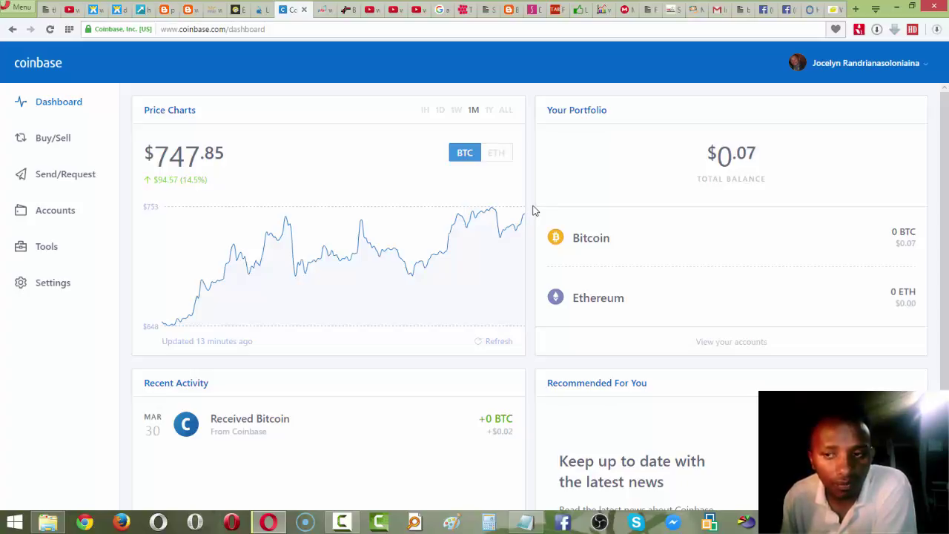
scroll(533, 212, "down", 3)
scroll(533, 211, "up", 3)
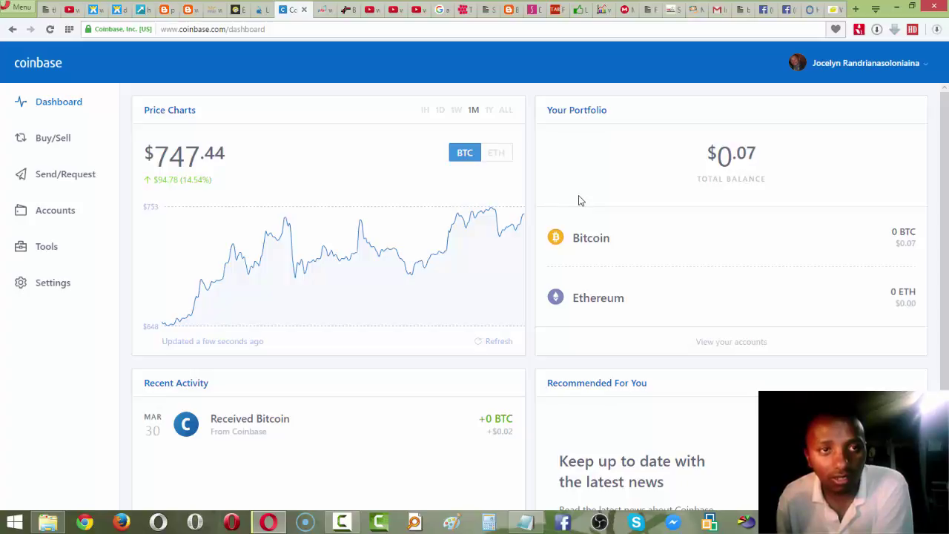
- Resubmit the CoinPayments login past the form-check error, then scroll the Facebook timeline
left_click(263, 12)
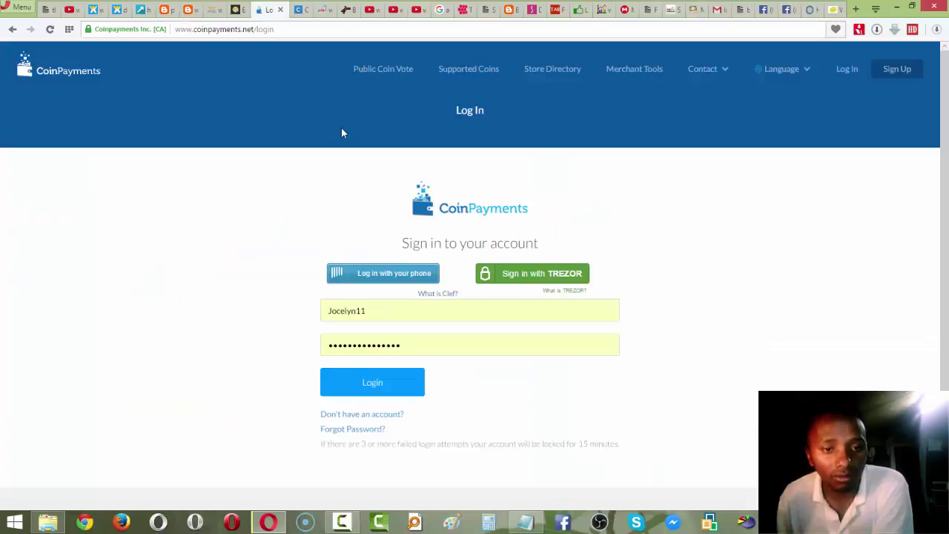
left_click(398, 377)
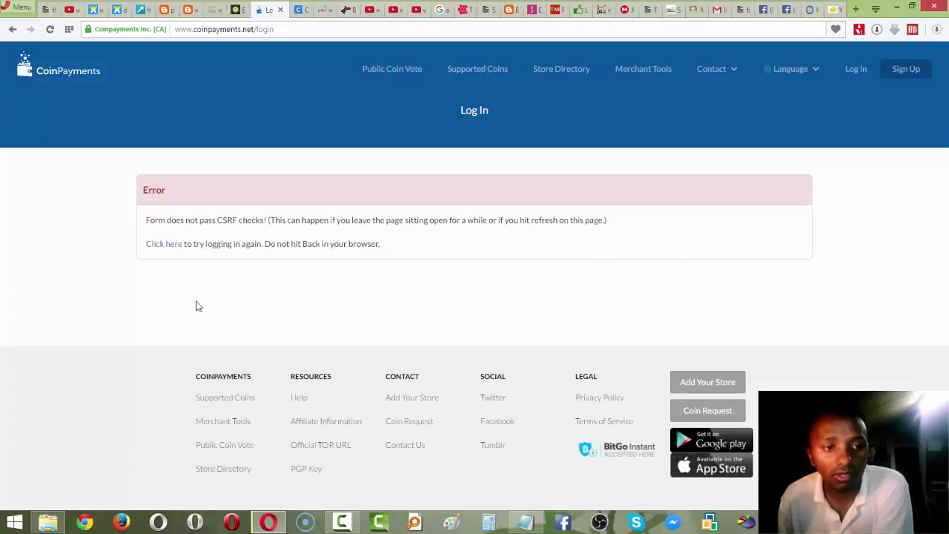
left_click(174, 245)
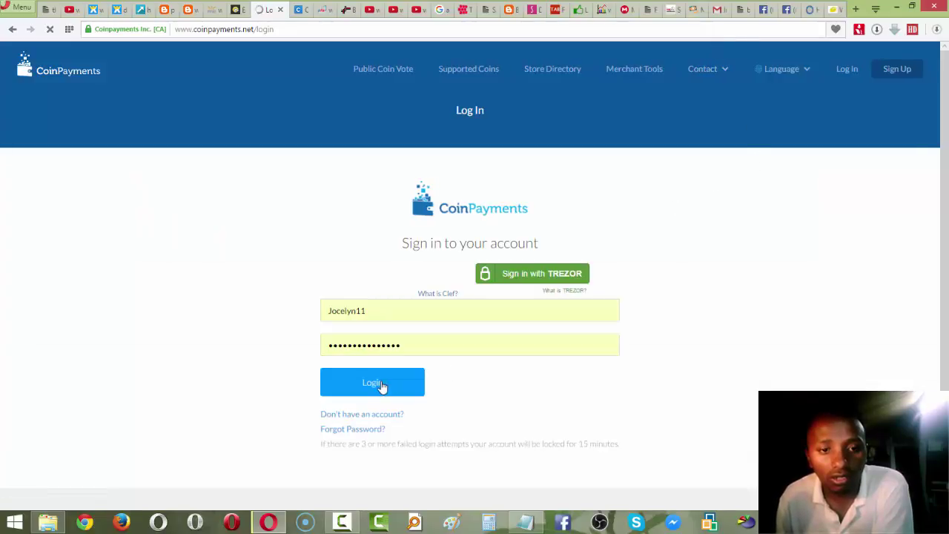
left_click(785, 11)
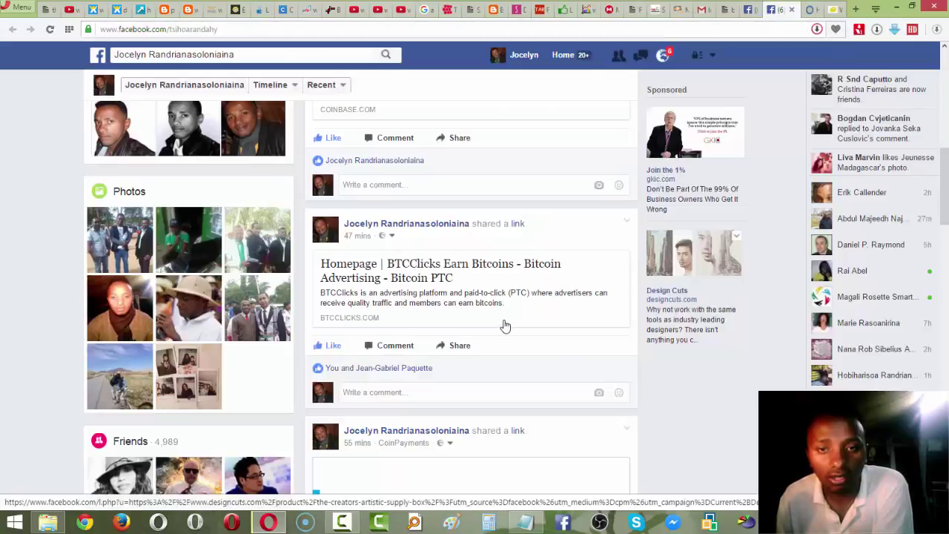
scroll(333, 24, "down", 4)
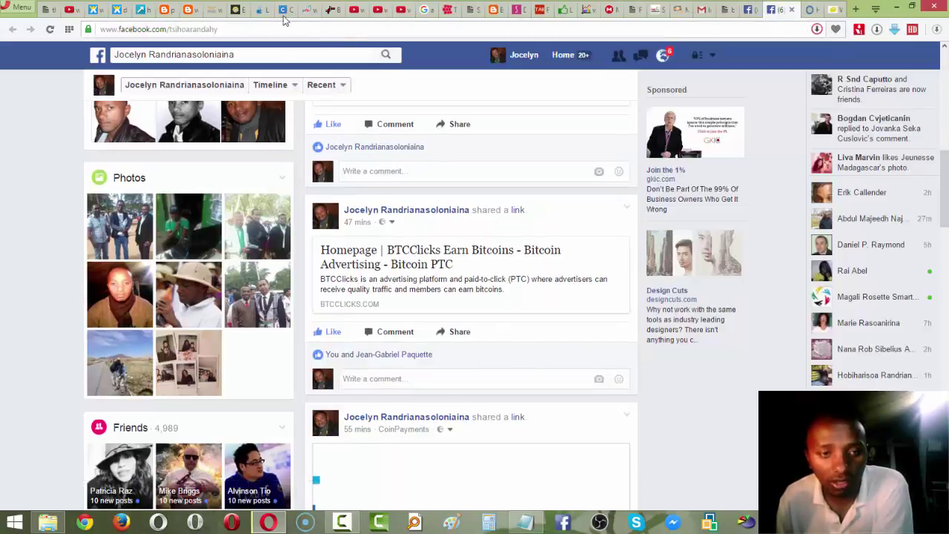
- Return to the CoinPayments two-factor page and focus the authentication Code field
left_click(262, 10)
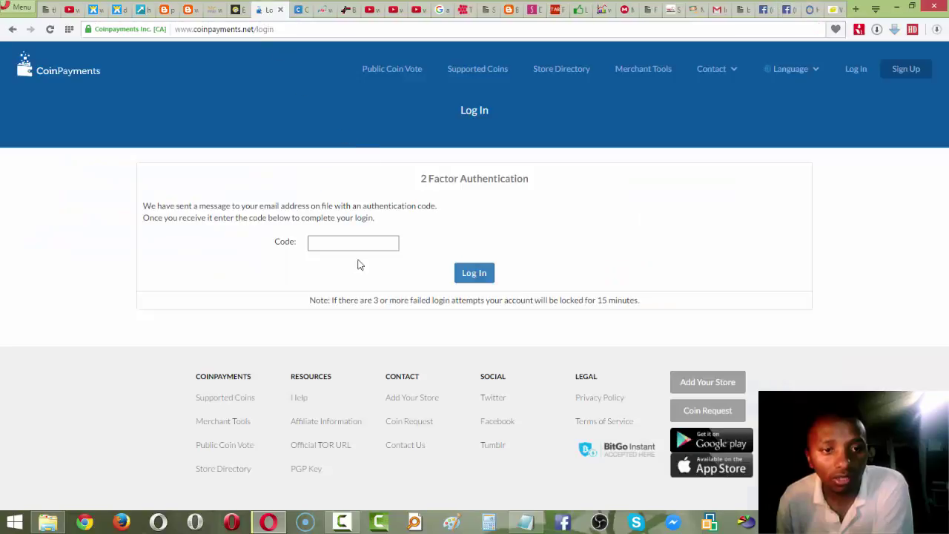
left_click(336, 245)
left_click(337, 243)
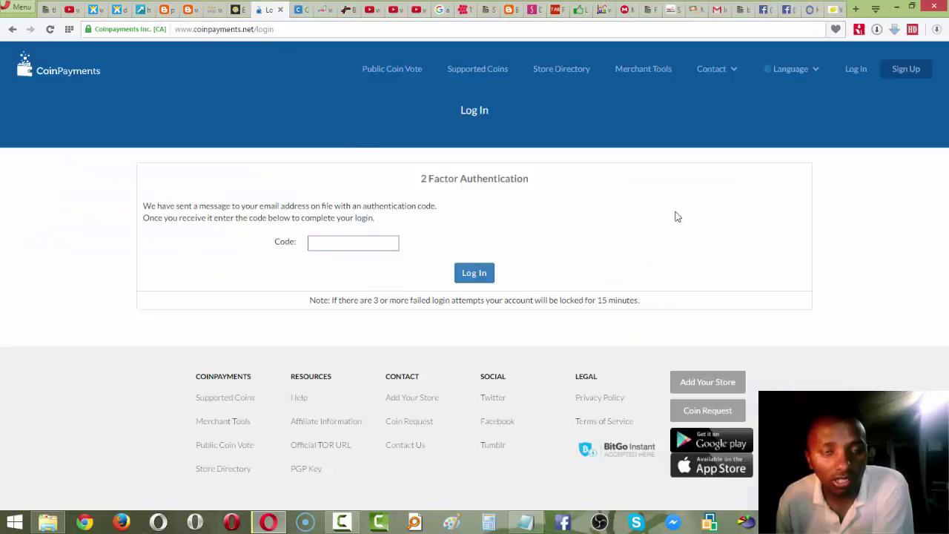
left_click(328, 241)
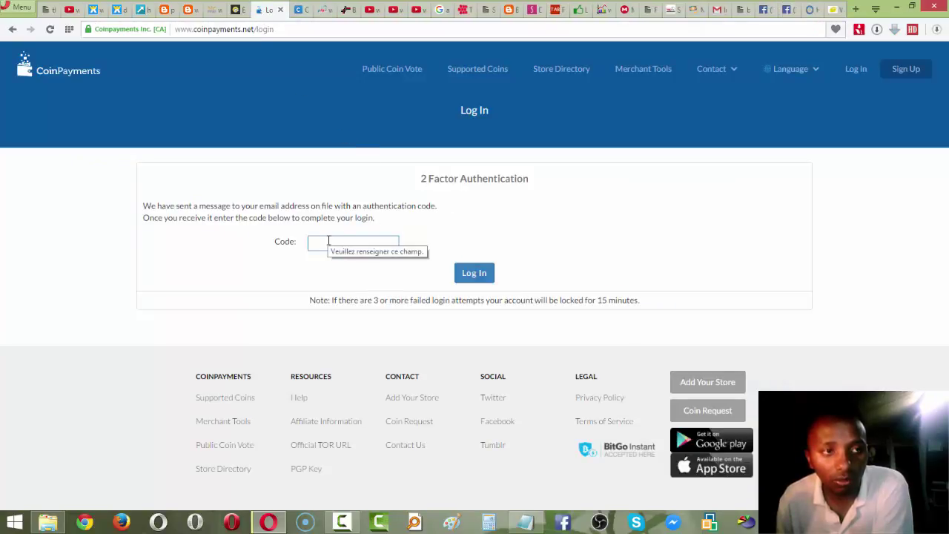
left_click(329, 241)
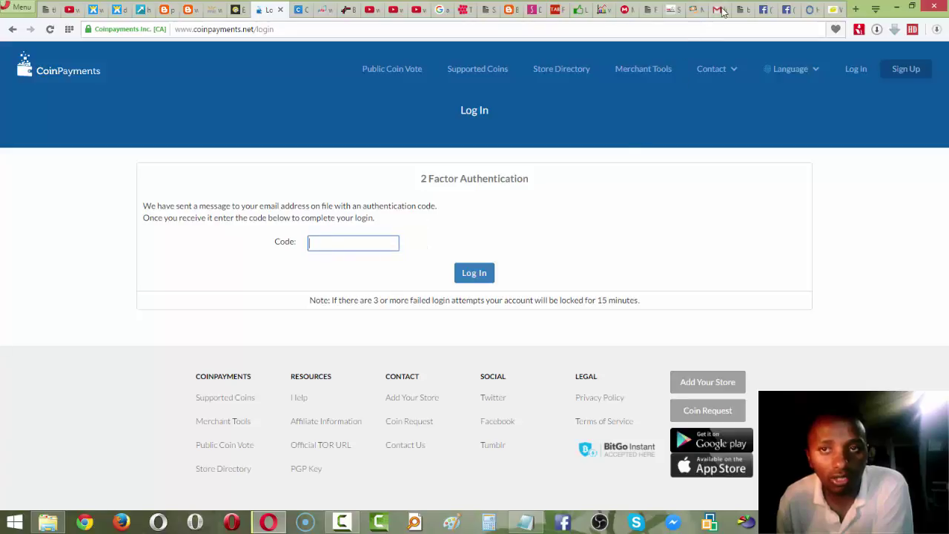
- Reload the Gmail inbox to find the emailed code, checking the CoinPayments field in between
left_click(719, 10)
left_click(49, 29)
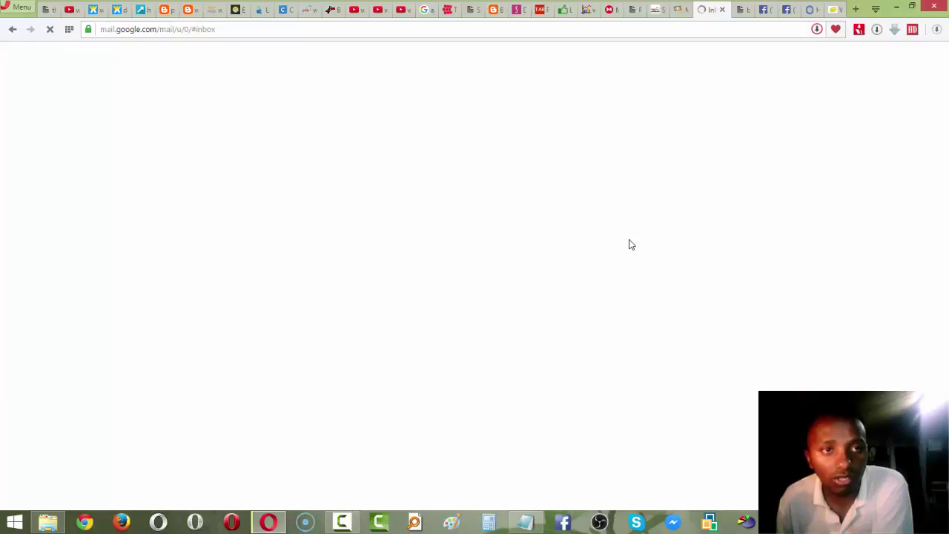
left_click(263, 12)
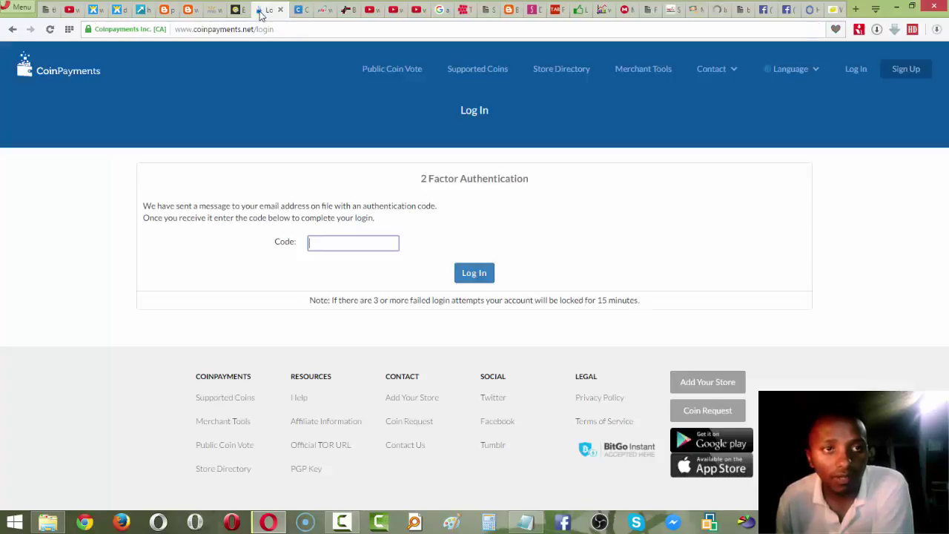
left_click(329, 246)
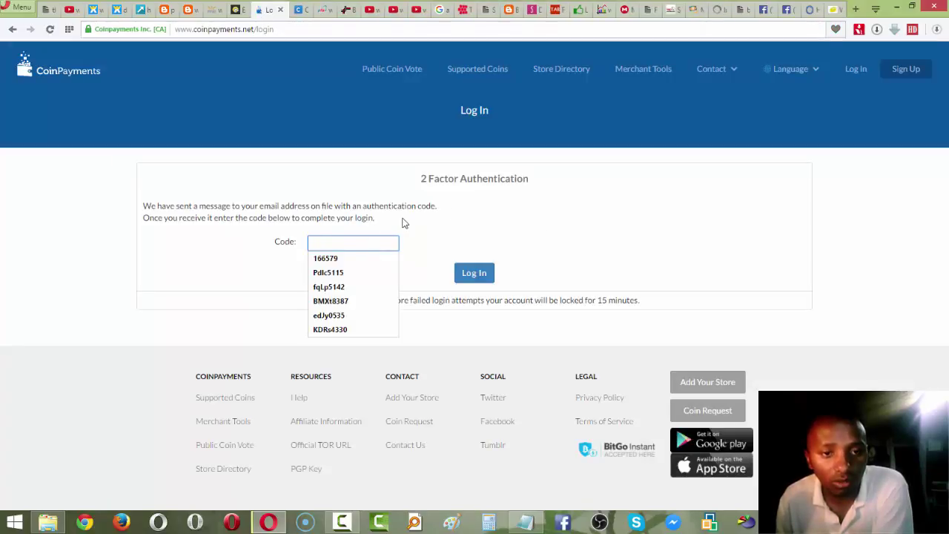
left_click(588, 223)
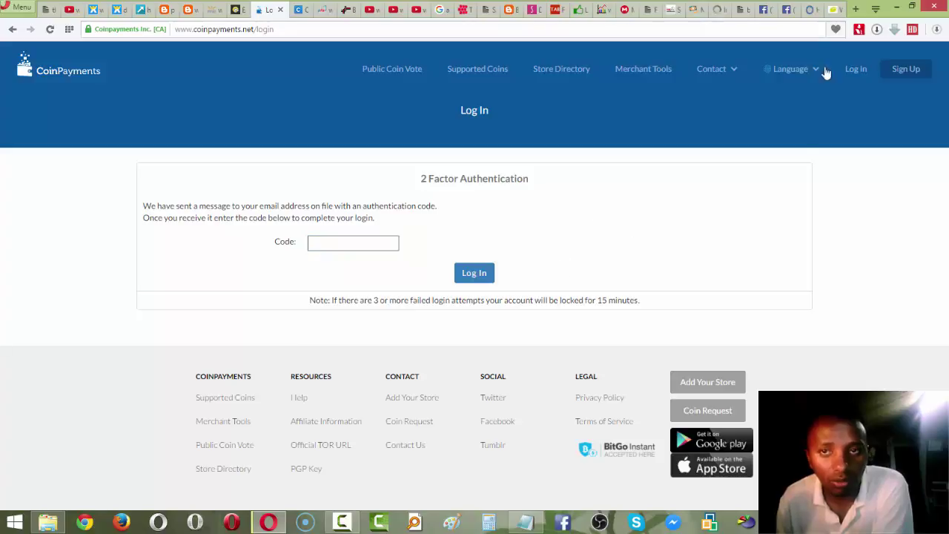
left_click(717, 11)
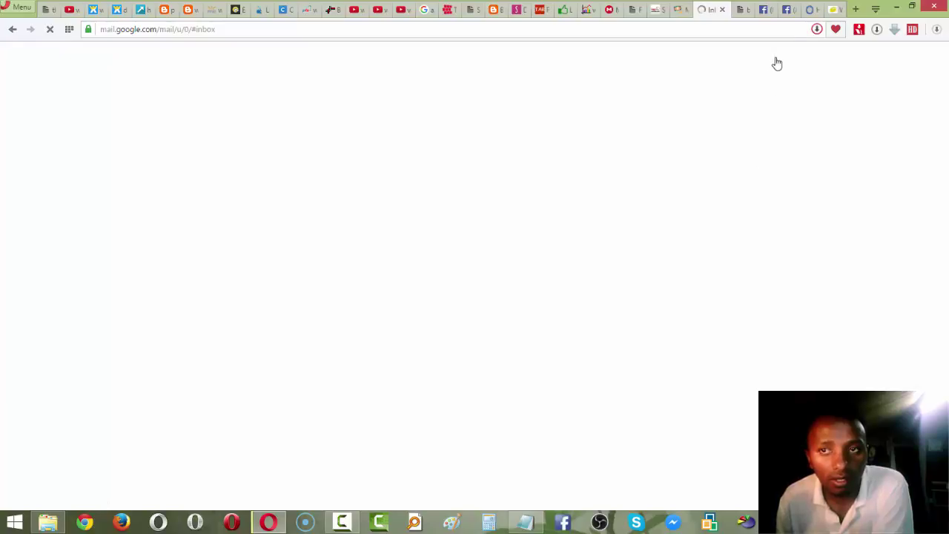
- Close the mypayingcryptoads tab and glance over the Facebook profile page
left_click(786, 10)
left_click(808, 10)
left_click(834, 11)
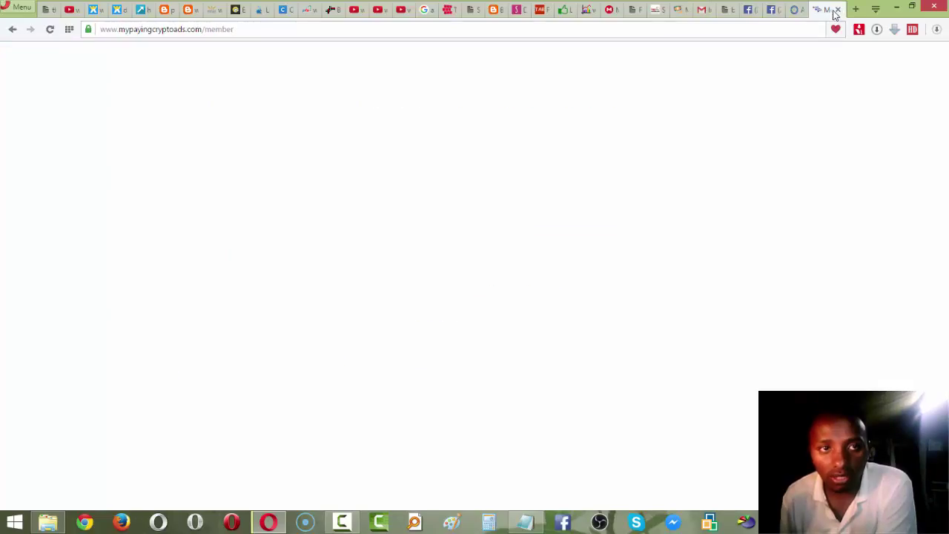
left_click(838, 9)
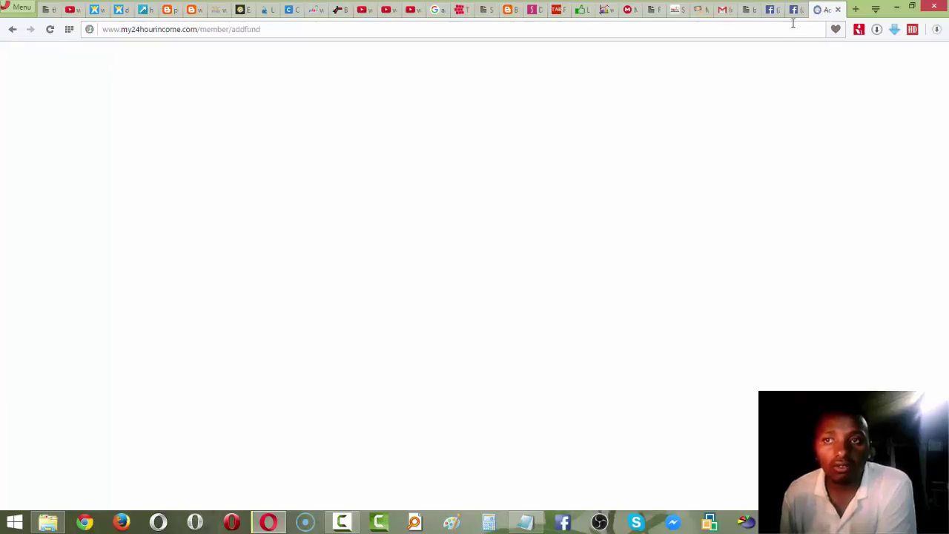
left_click(795, 10)
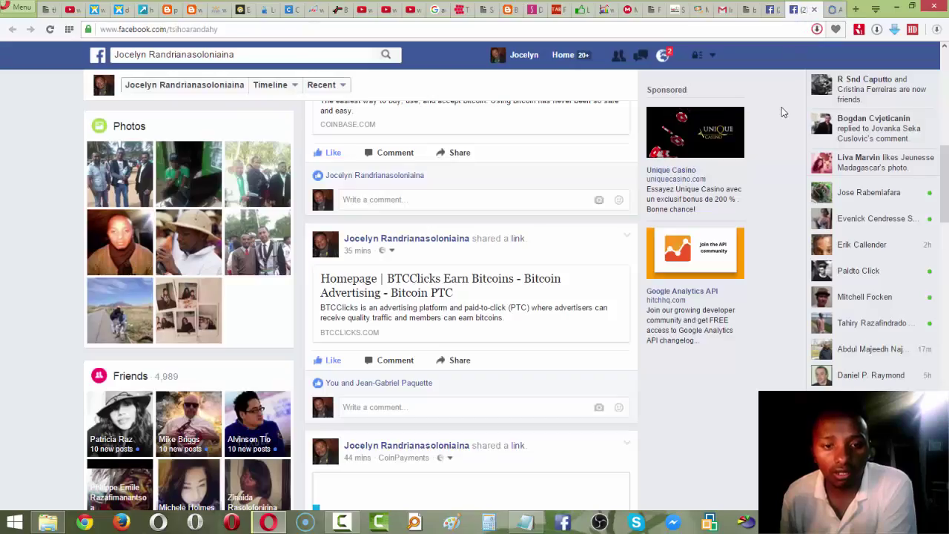
scroll(782, 107, "up", 1)
scroll(782, 108, "down", 4)
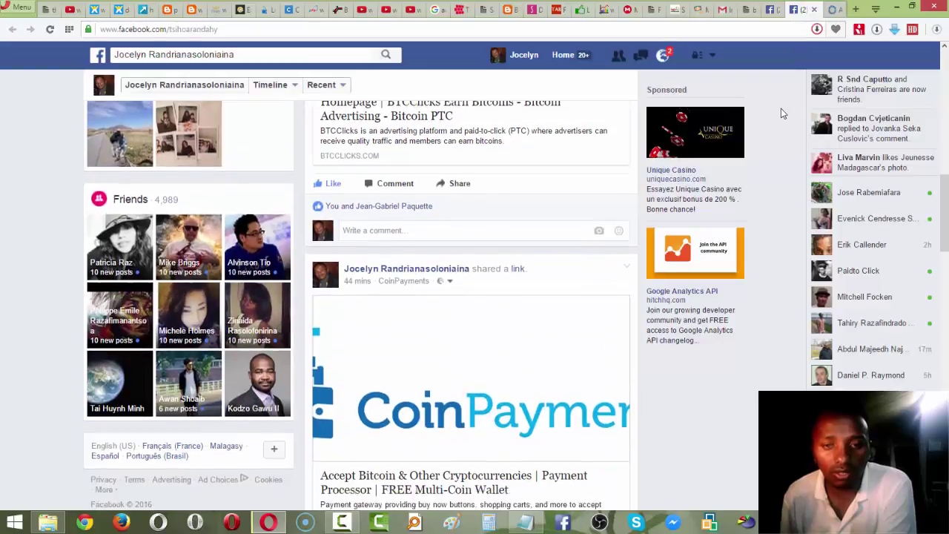
scroll(782, 107, "up", 5)
- Reload the blank my24hourincome add-funds page and enter captcha code 8749
left_click(834, 12)
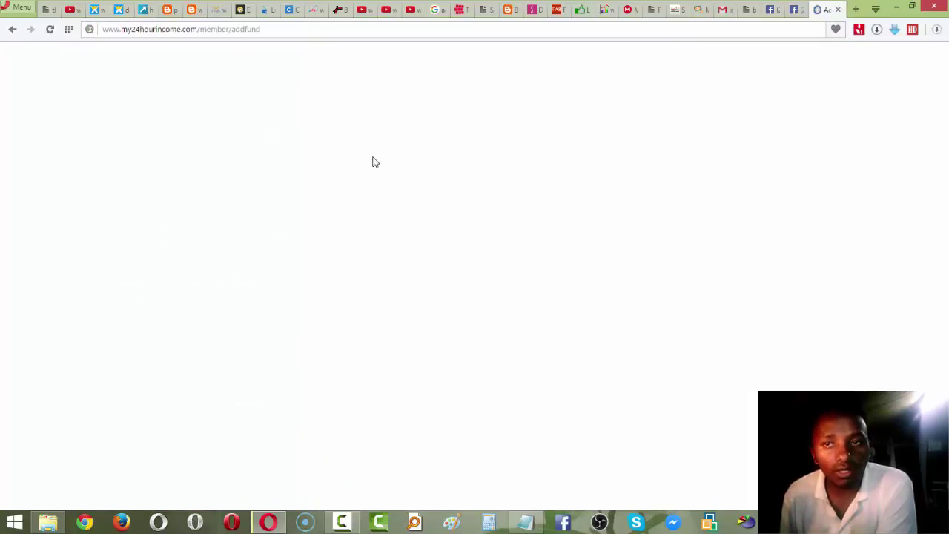
left_click(50, 29)
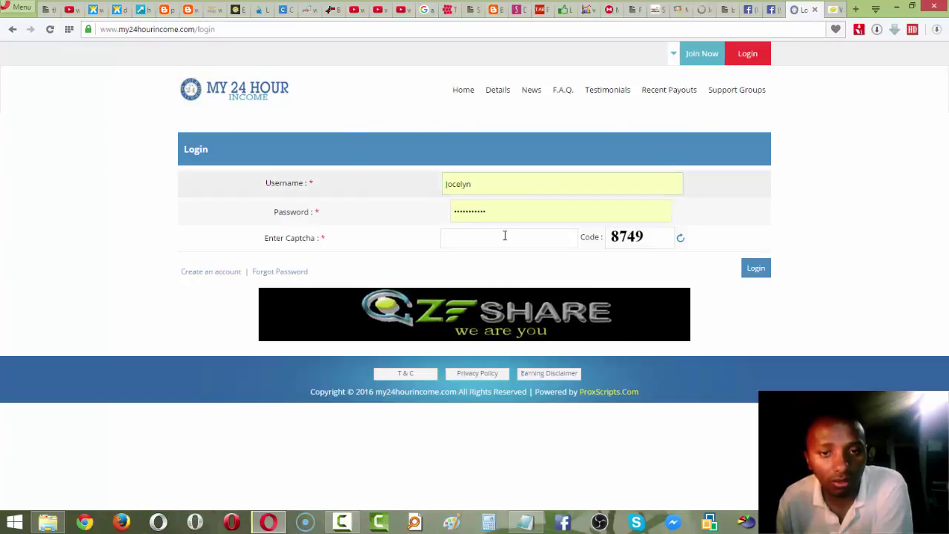
left_click(500, 239)
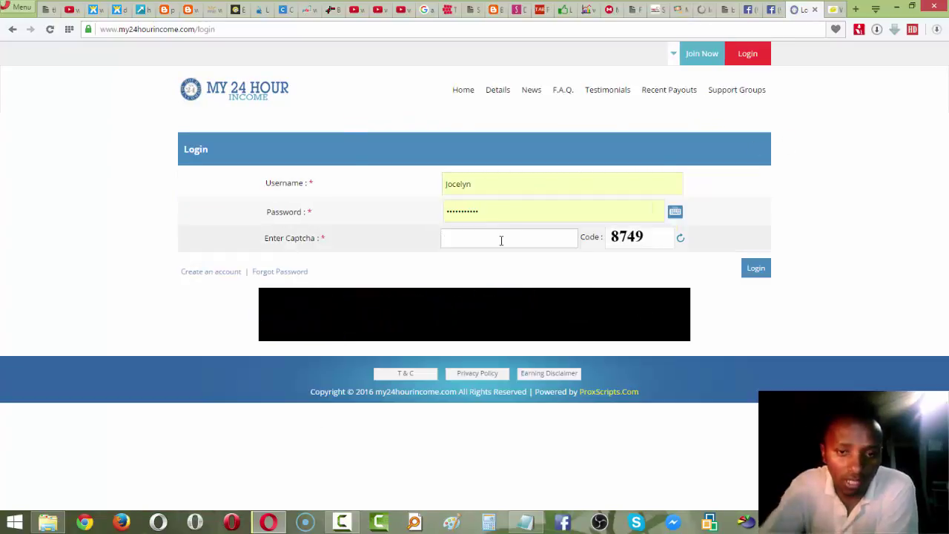
type("8")
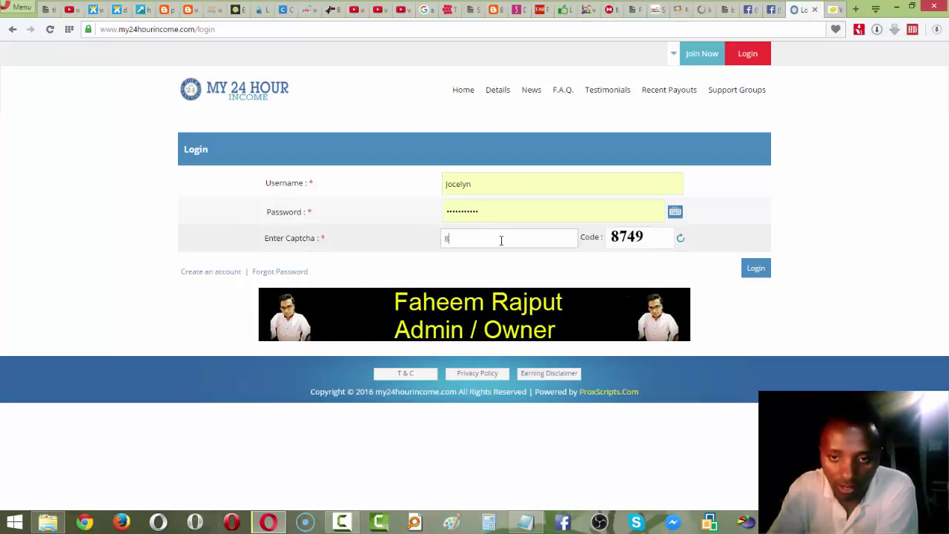
type("749")
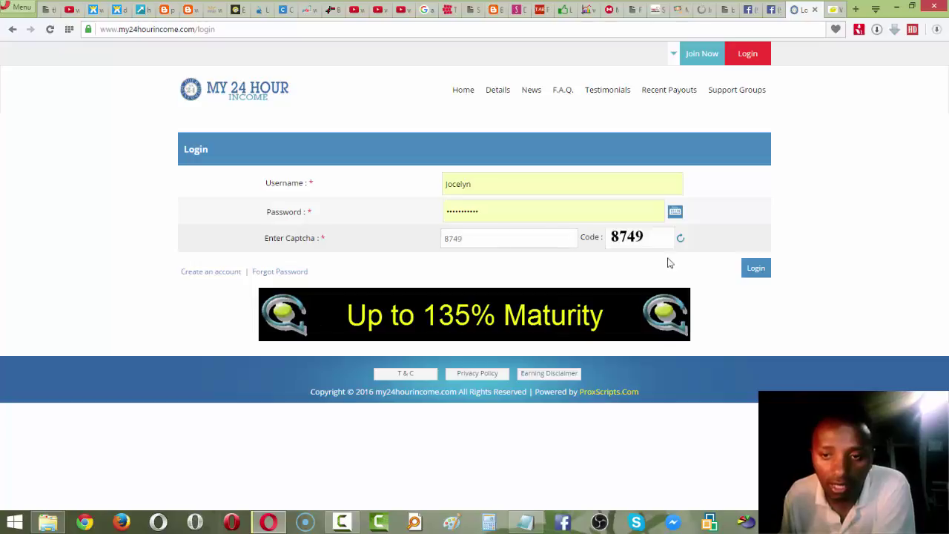
- Submit the My24HourIncome login and continue past the TheAdsTeam login ad
left_click(754, 271)
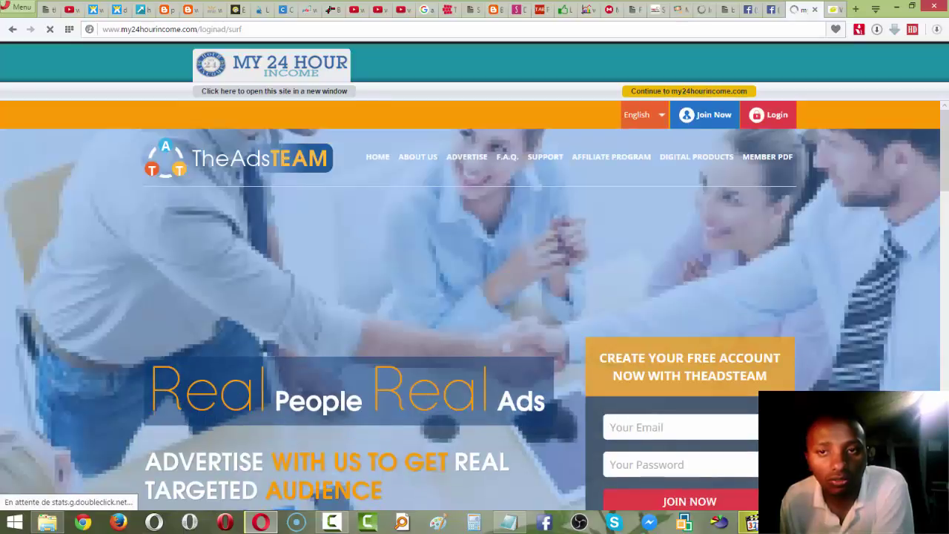
left_click(689, 90)
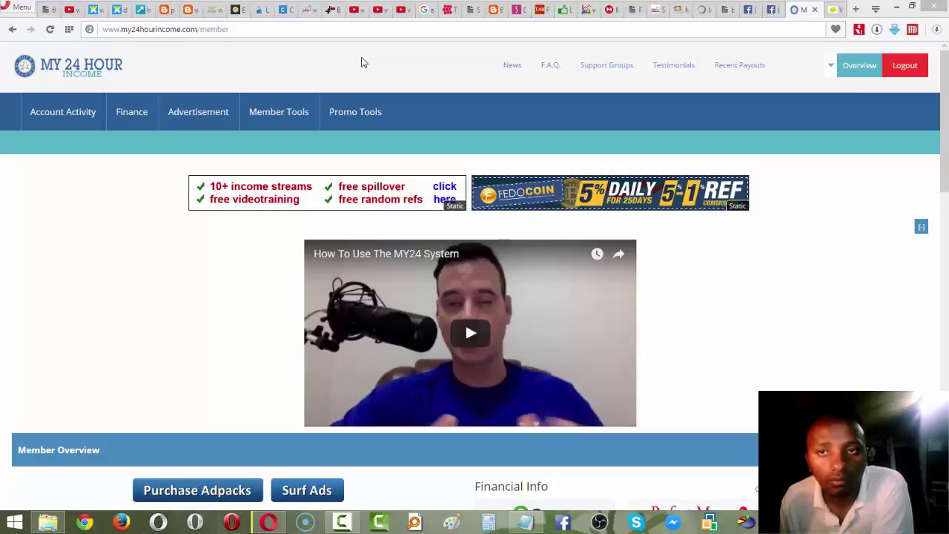
- Look over the member dashboard and choose Add Funds from the Finance menu
scroll(385, 82, "down", 3)
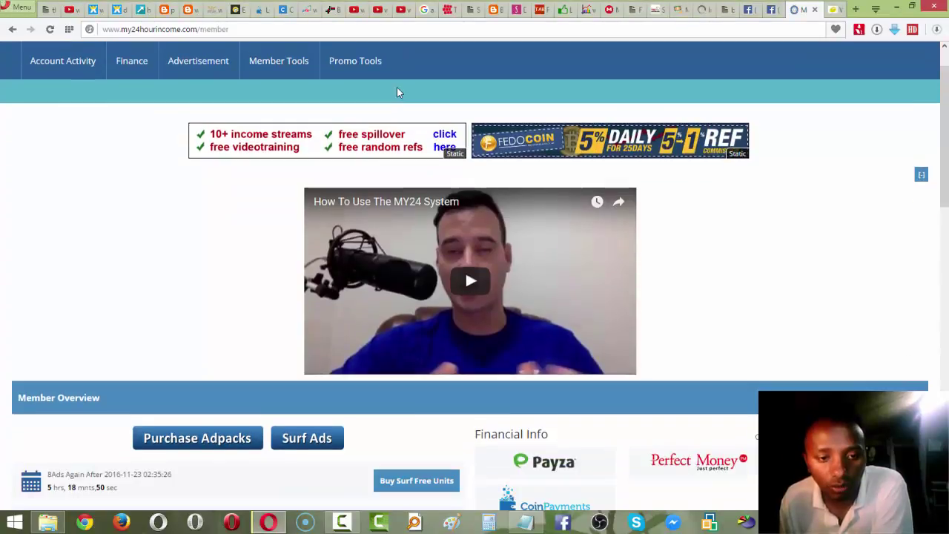
scroll(397, 92, "down", 1)
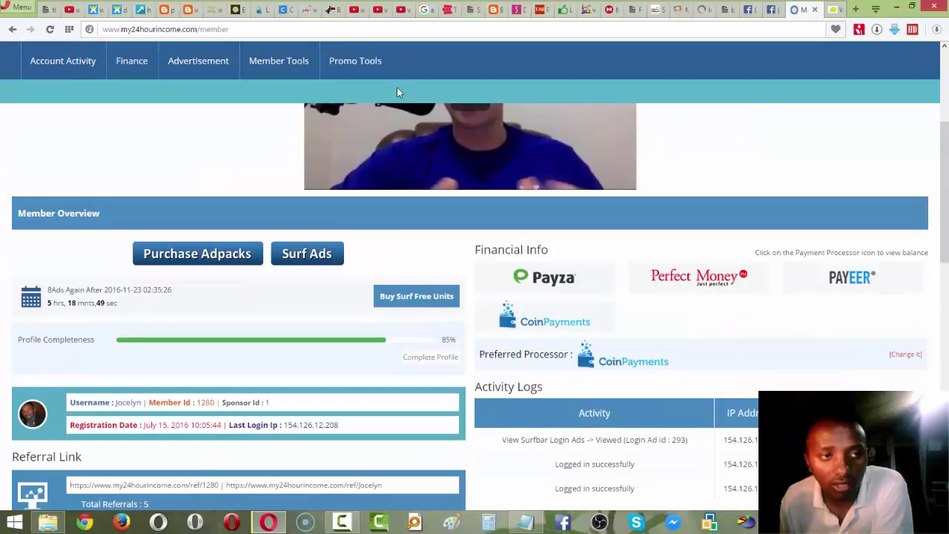
scroll(397, 91, "up", 2)
mouse_move(125, 71)
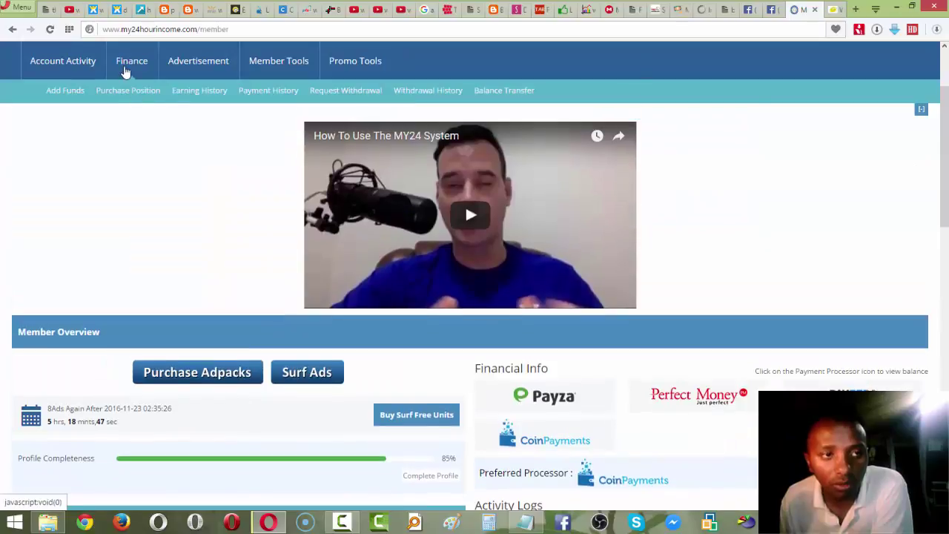
left_click(65, 95)
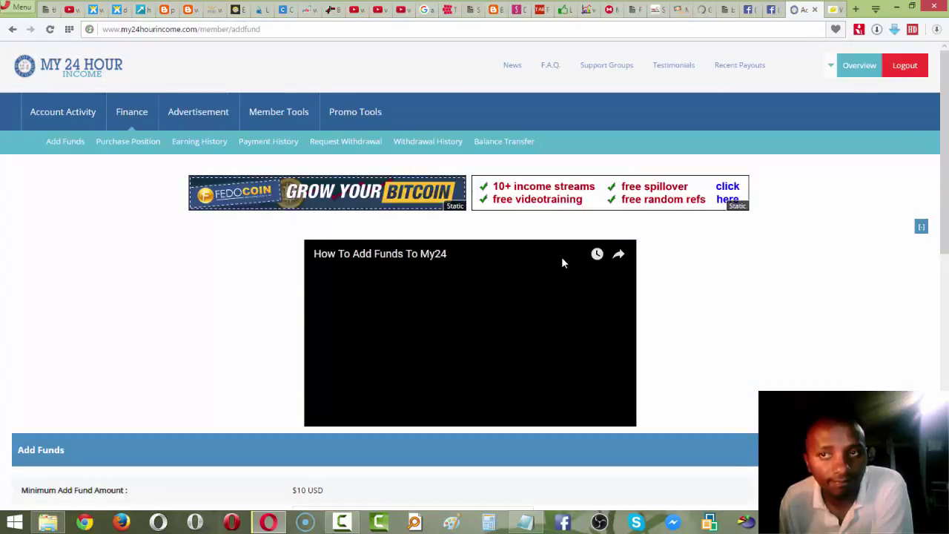
- Enter 10 as the deposit amount and select CoinPayments as processor, giving a $10.0000 final amount
scroll(562, 257, "down", 2)
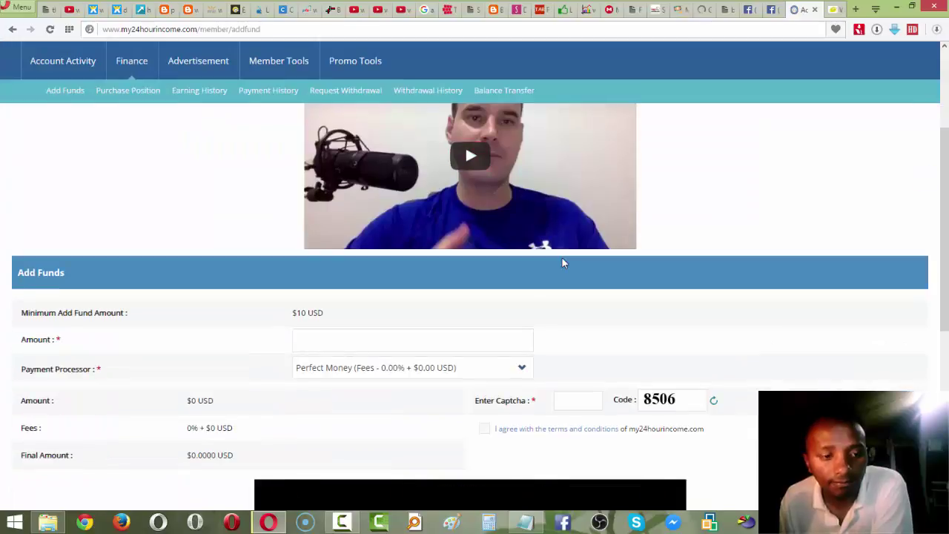
left_click(328, 340)
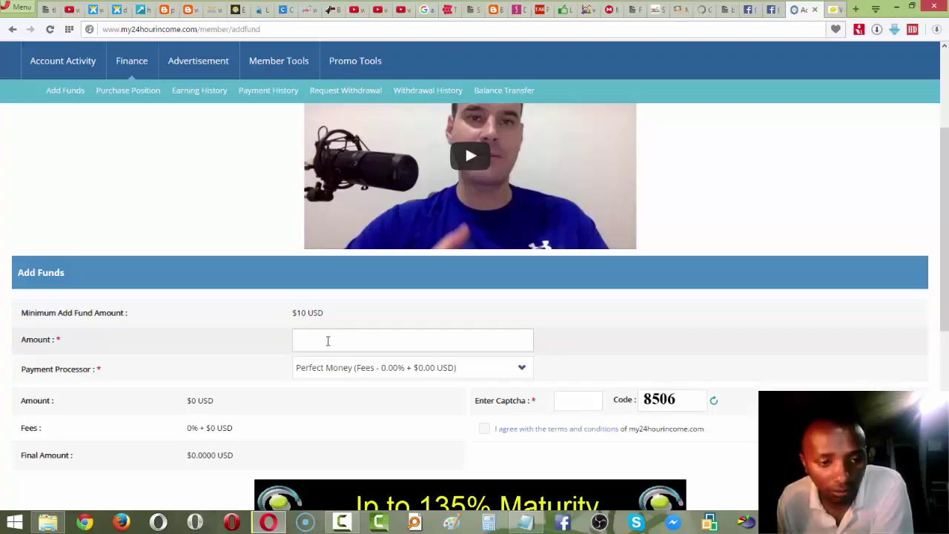
type("10")
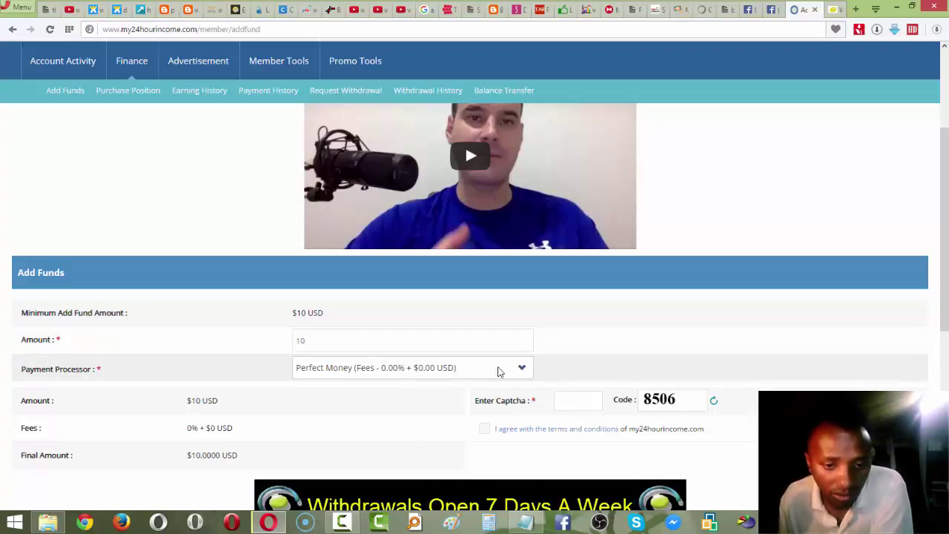
left_click(498, 371)
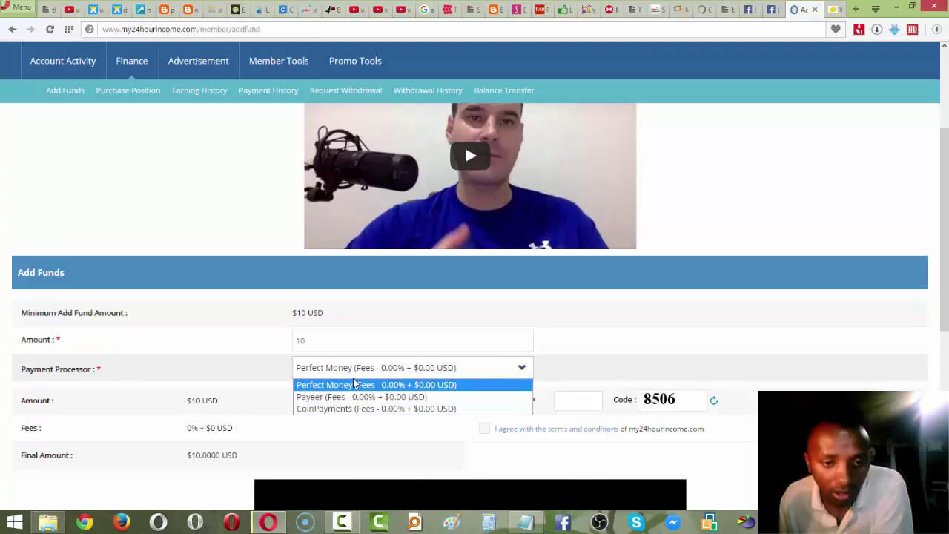
left_click(391, 384)
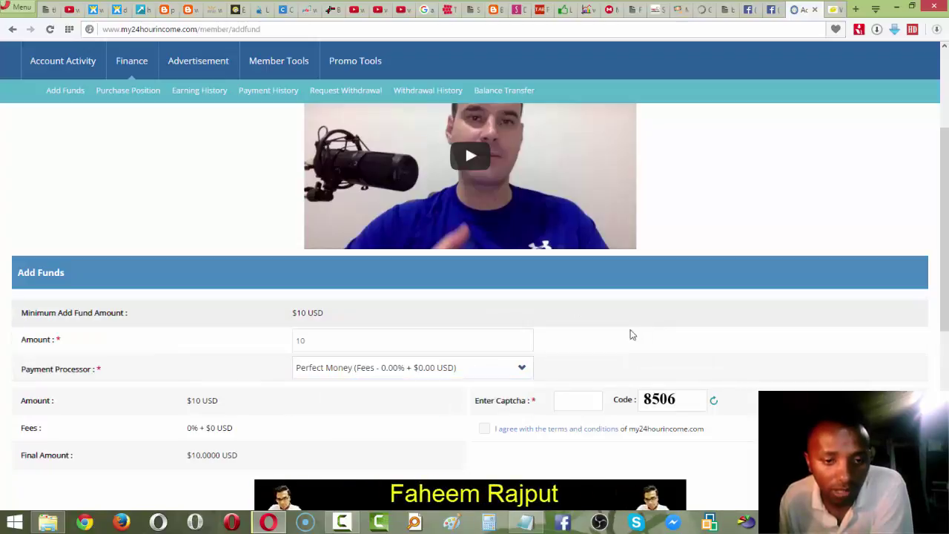
left_click(517, 369)
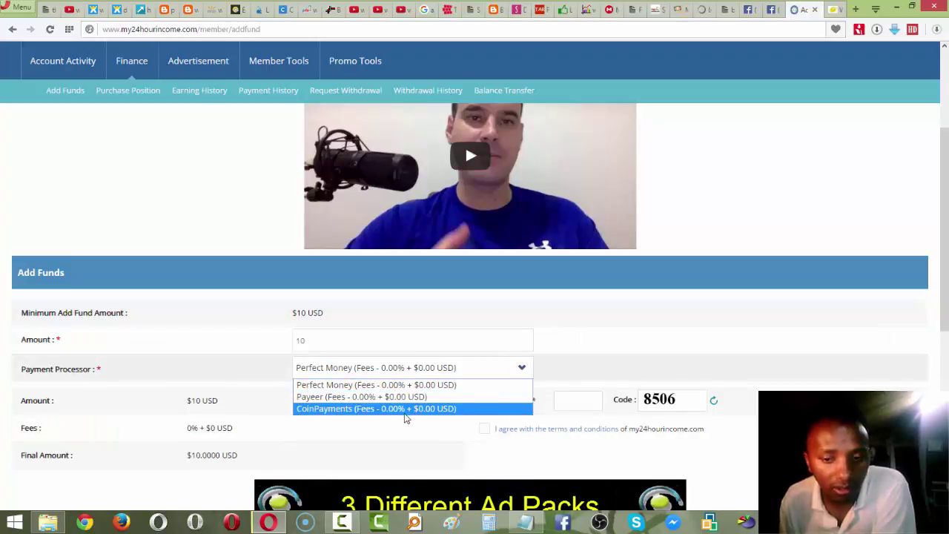
left_click(711, 346)
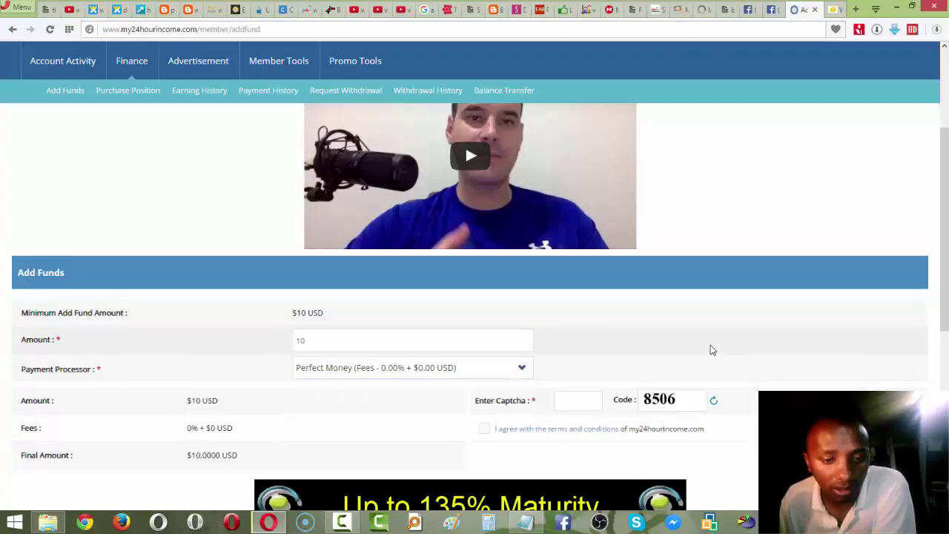
left_click(498, 372)
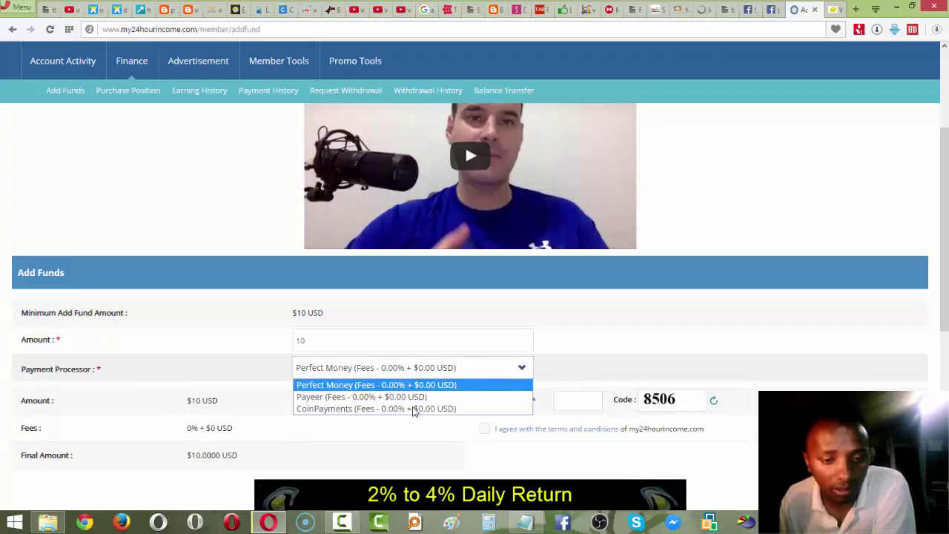
left_click(363, 412)
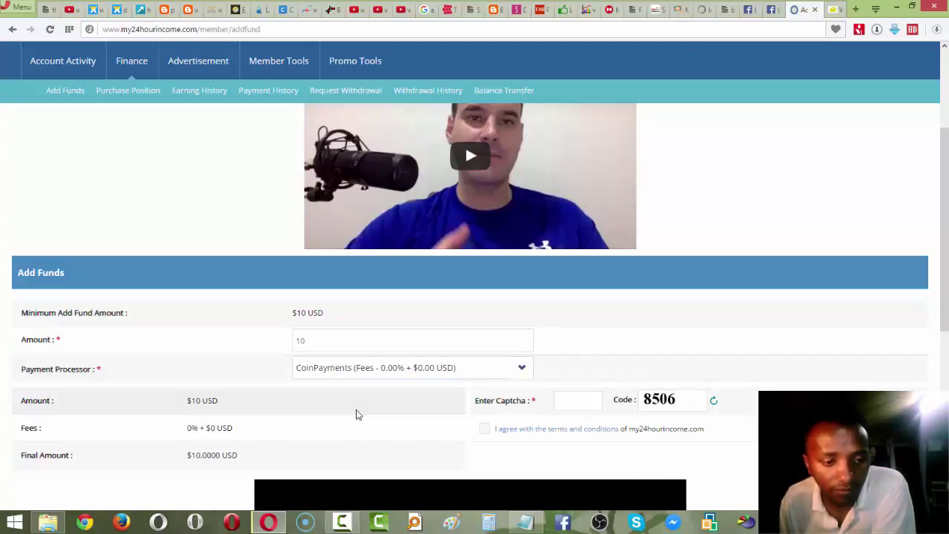
scroll(356, 413, "down", 1)
- Enter the captcha code, accept the terms and conditions, and submit the 10 USD add-funds request
scroll(499, 352, "down", 1)
left_click(586, 282)
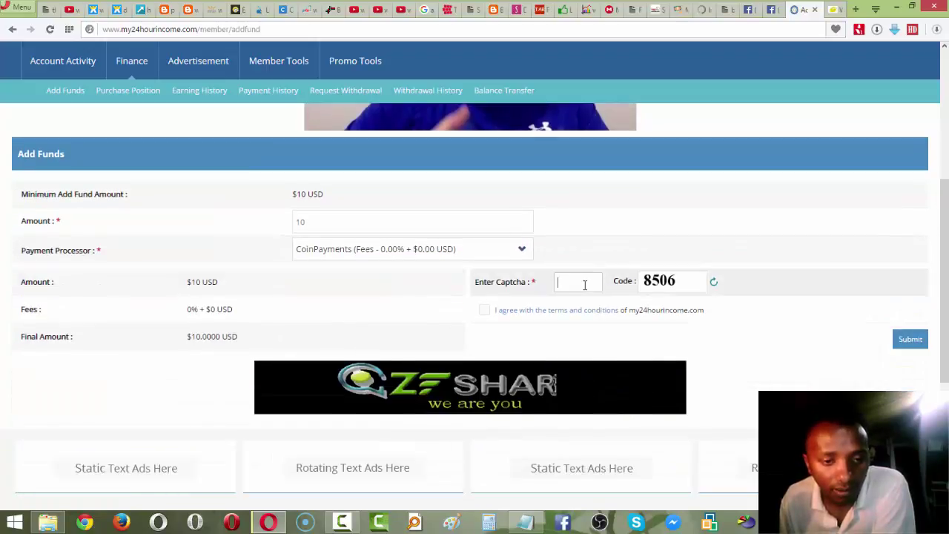
type("85")
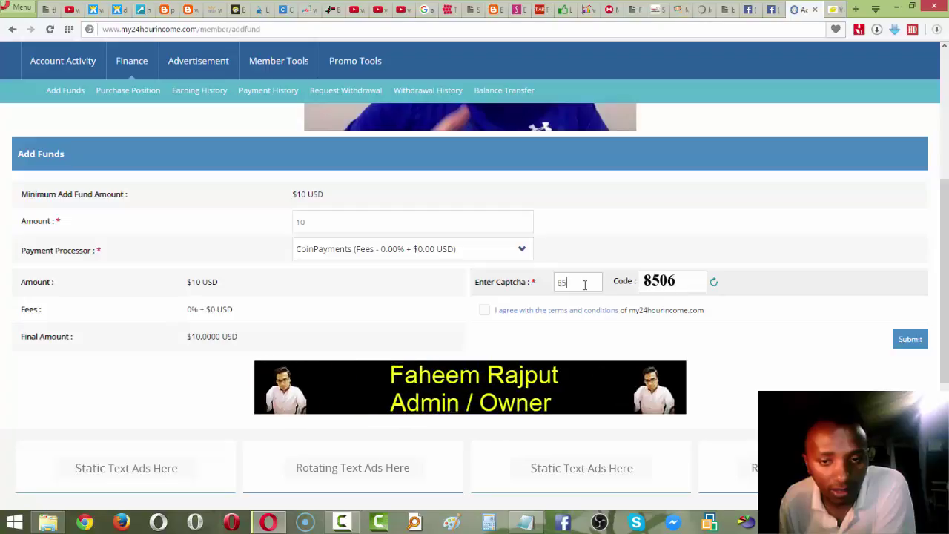
type("06")
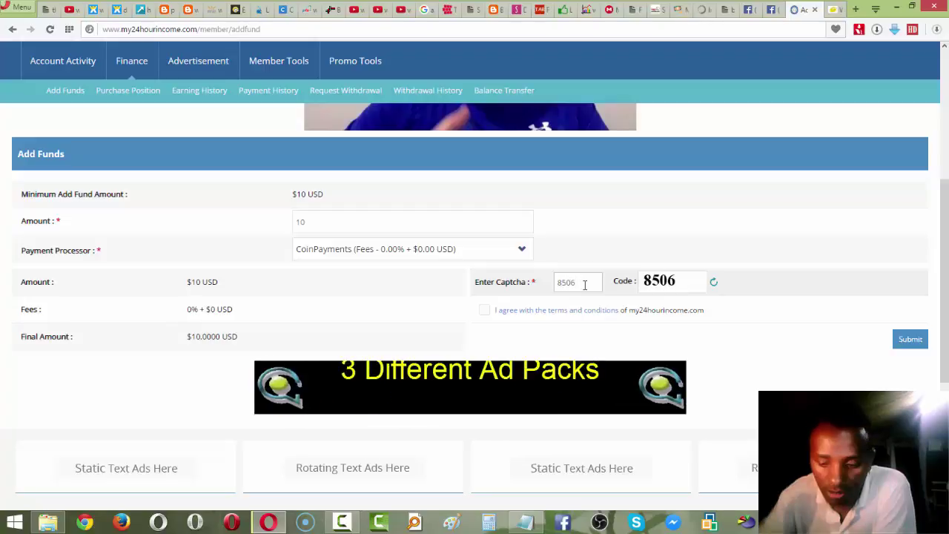
left_click(485, 311)
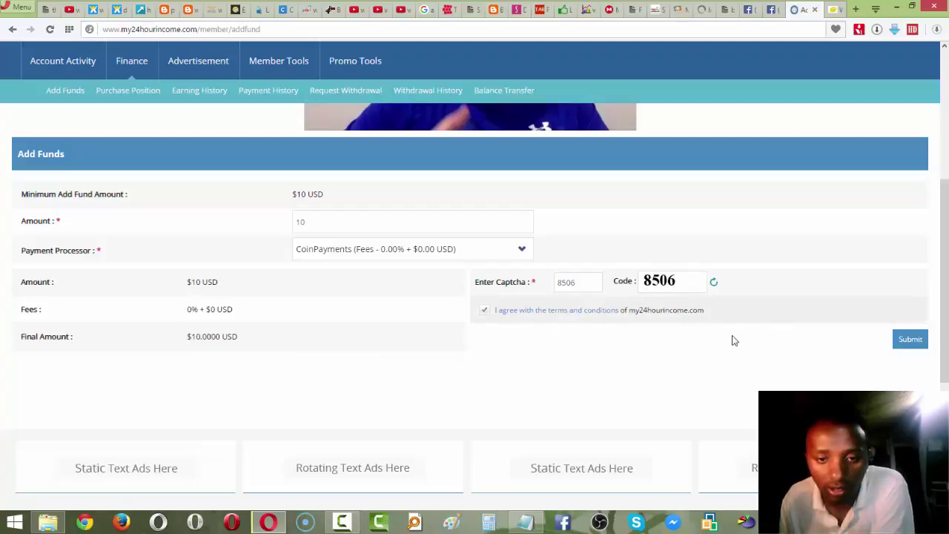
left_click(911, 340)
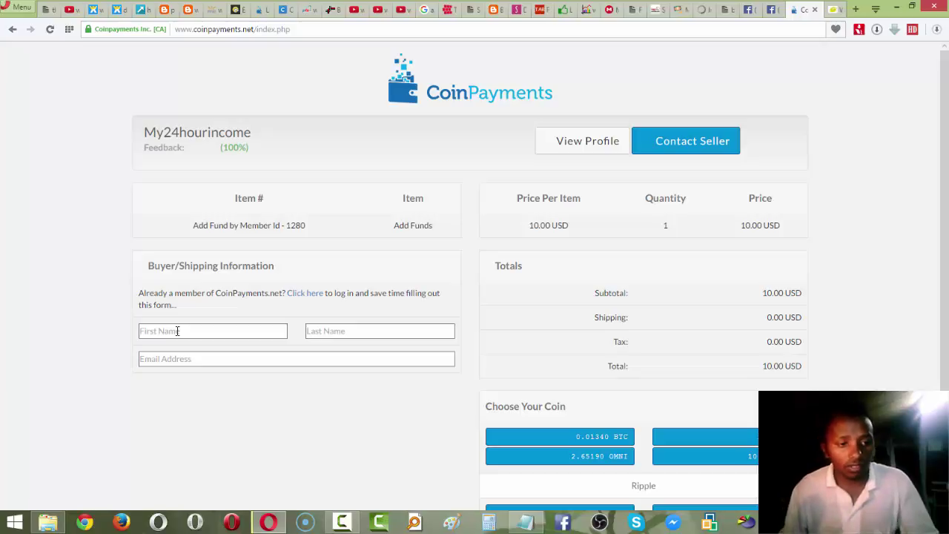
- Fill in the buyer's name and e-mail on the CoinPayments checkout form
left_click(177, 331)
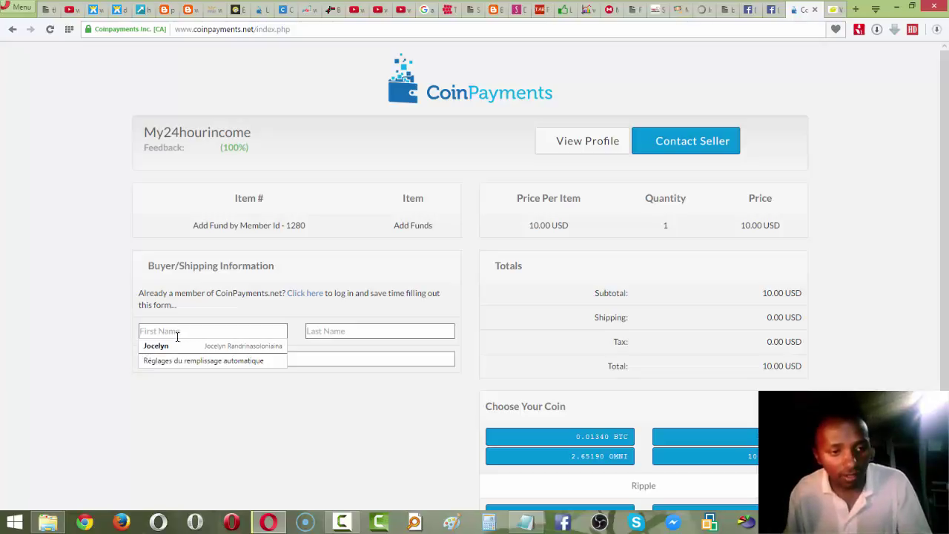
key("Escape")
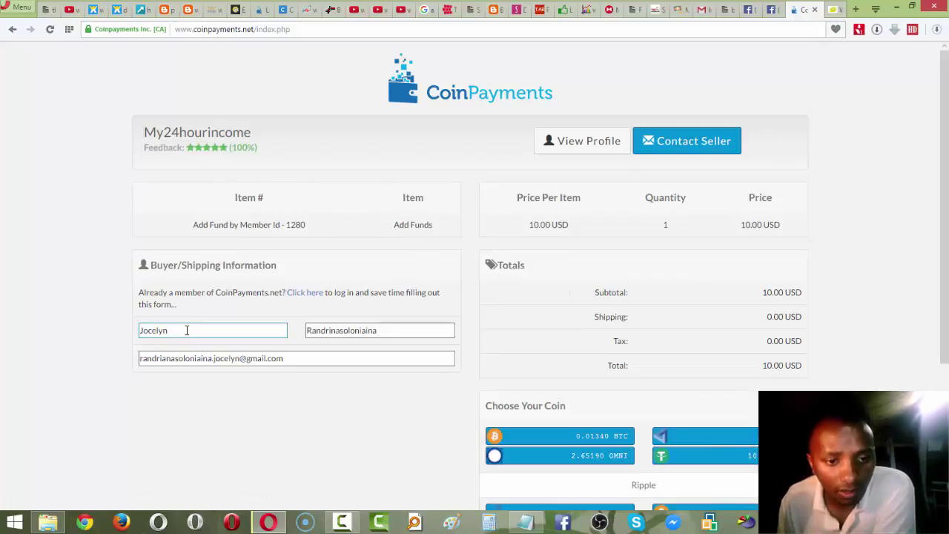
key("Tab")
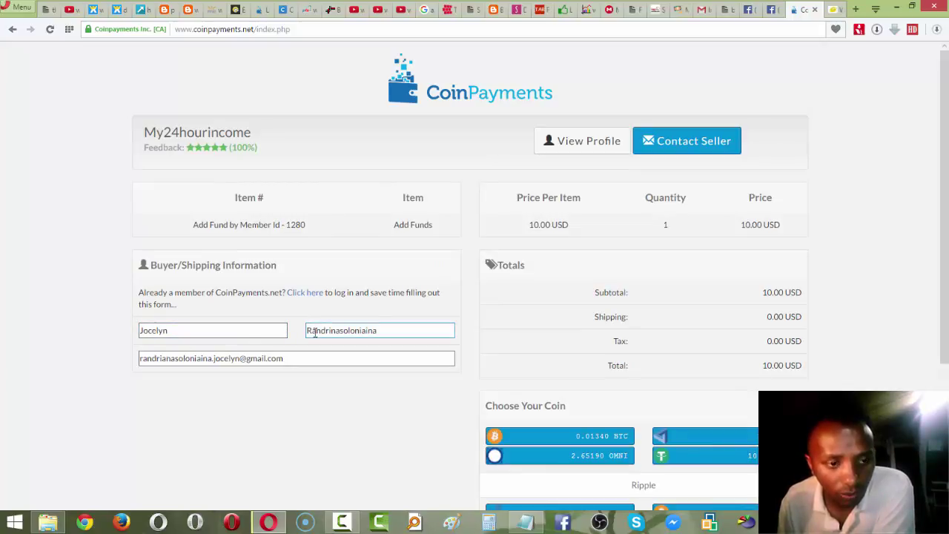
left_click(282, 349)
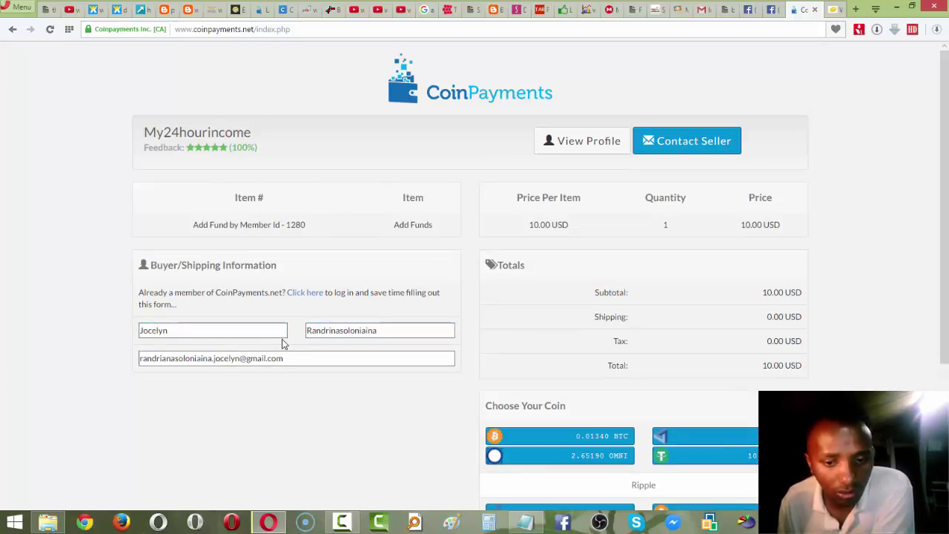
- Complete the checkout for the 10.00 USD Add Funds order, paying 0.01340 BTC
scroll(281, 344, "down", 3)
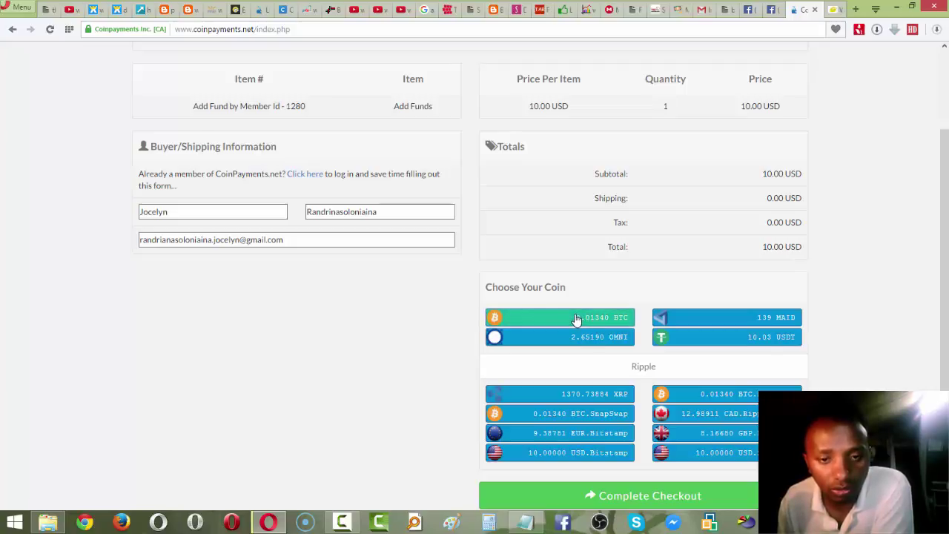
scroll(575, 319, "down", 1)
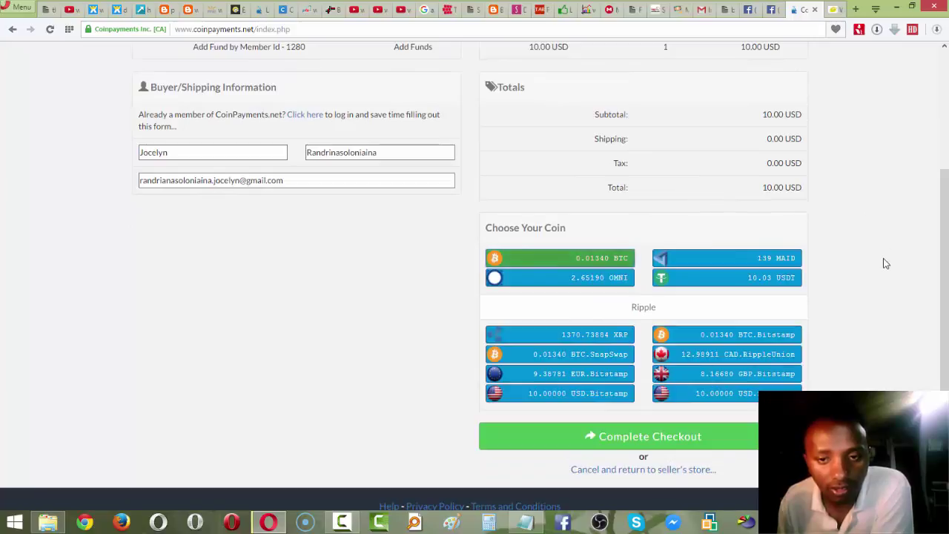
scroll(884, 270, "down", 1)
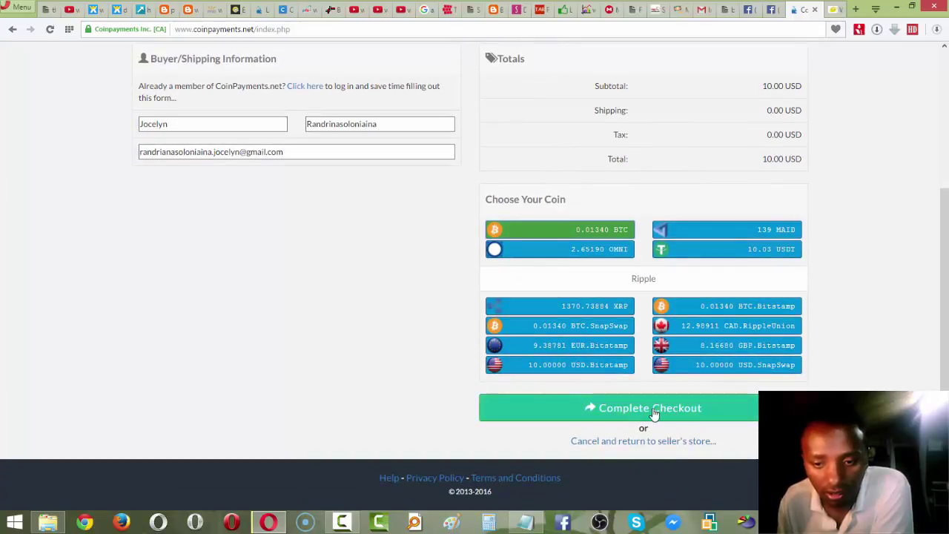
left_click(654, 414)
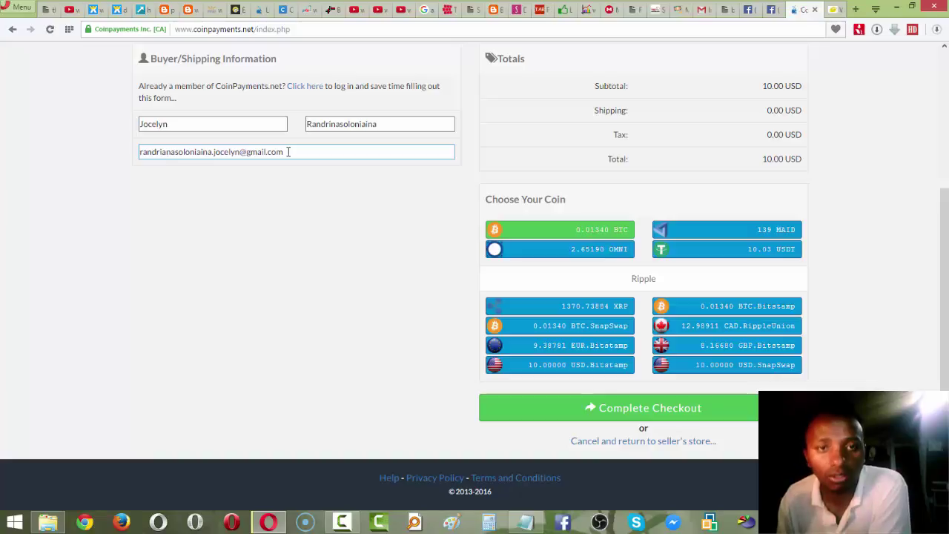
key("Return")
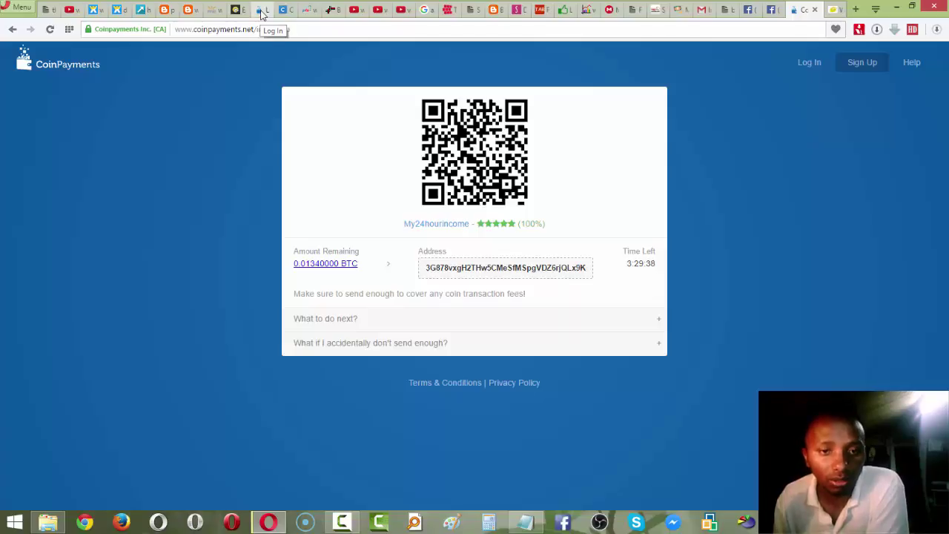
- Bring up the CoinPayments login form, then reload Gmail to show the 2FA Auth Code email
left_click(262, 10)
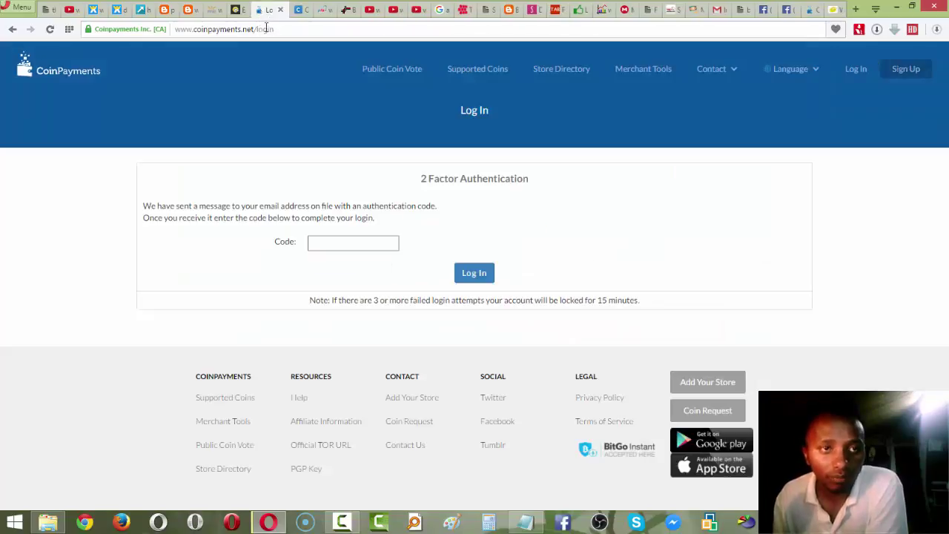
left_click(713, 10)
left_click(393, 214)
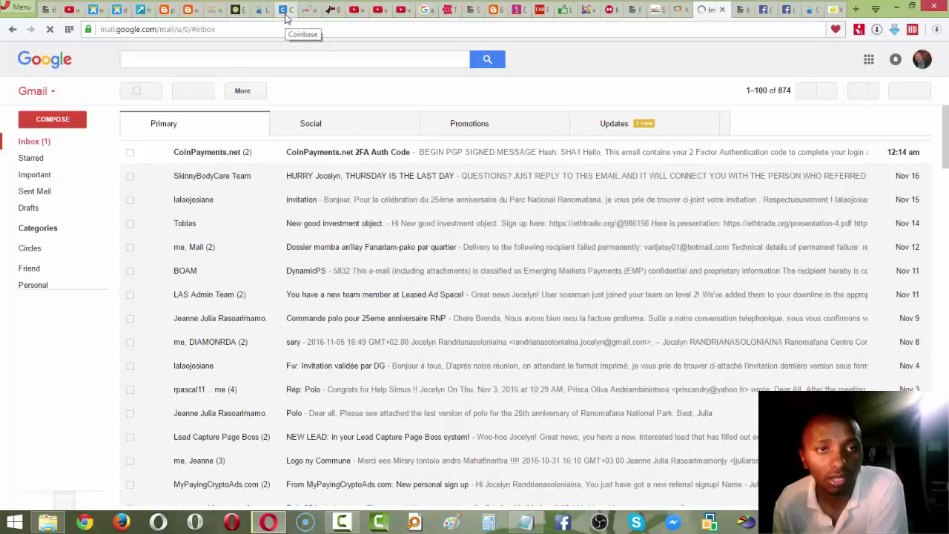
- Paste the emailed 2FA code into the CoinPayments login and log in, then show Coinbase
left_click(264, 9)
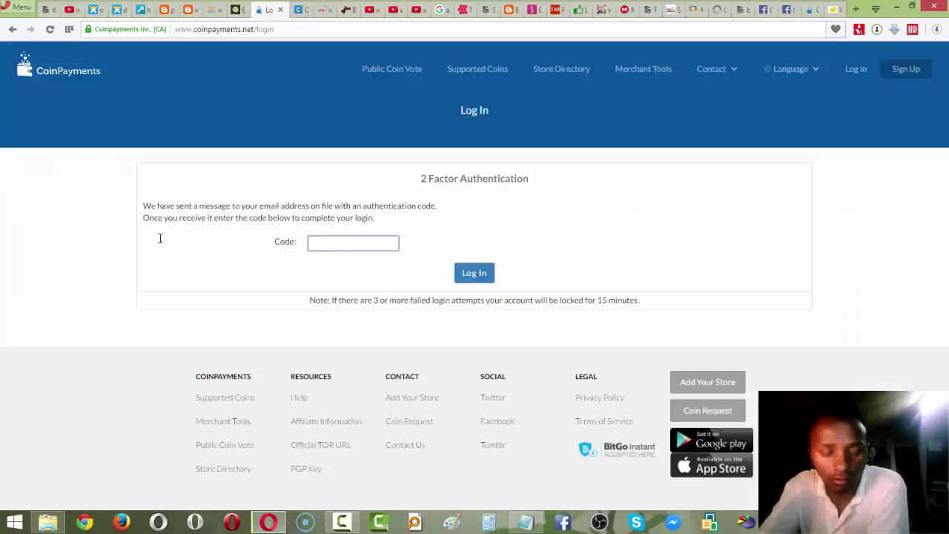
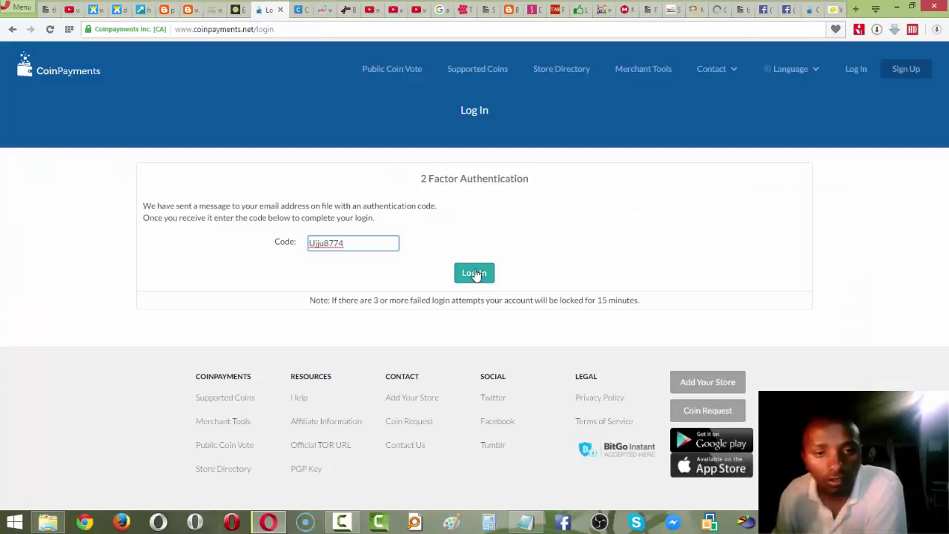
left_click(468, 276)
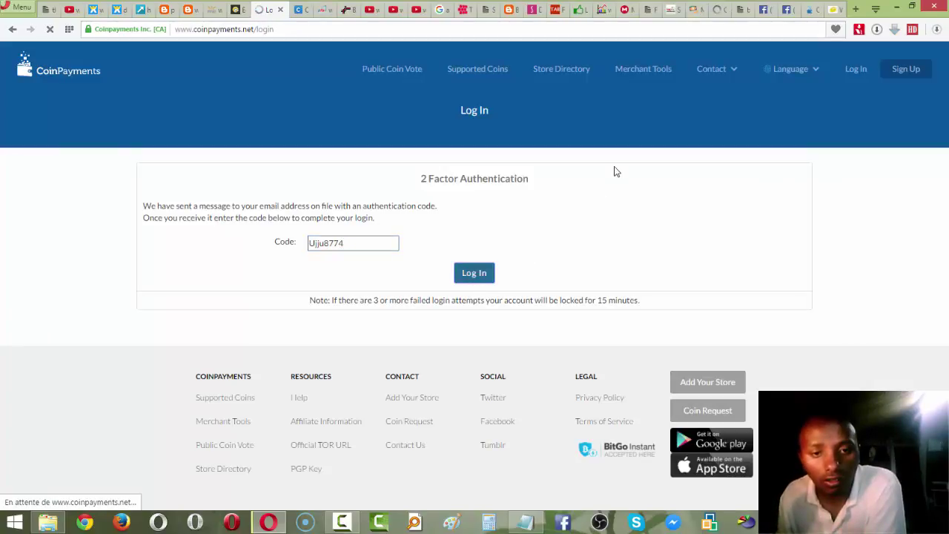
key("ctrl+Tab")
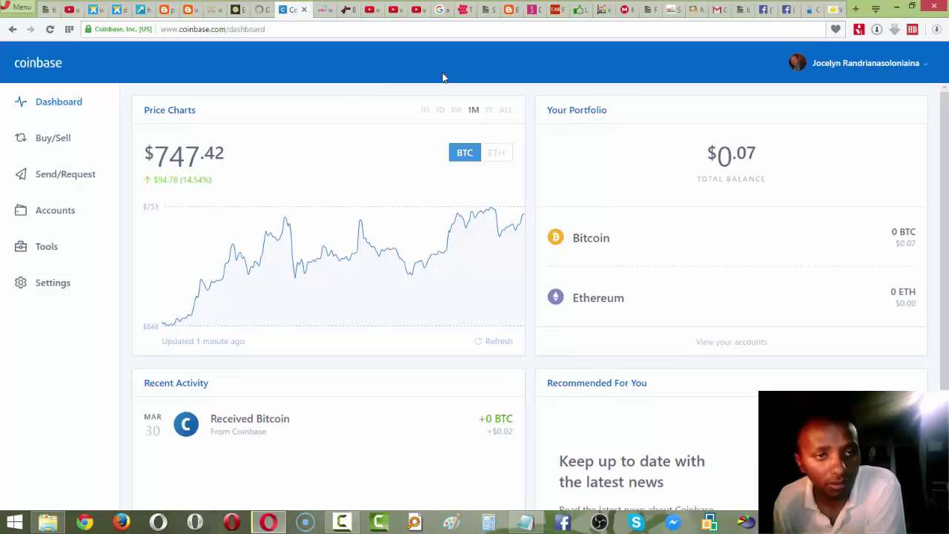
- Start loading Coinbase's Send/Request page, then go back to the CoinPayments QR code payment page
left_click(58, 180)
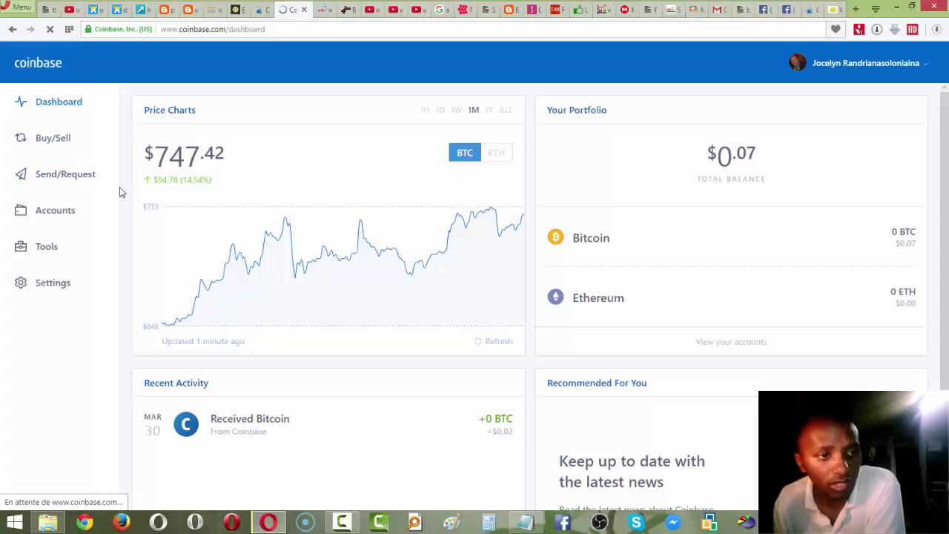
left_click(810, 11)
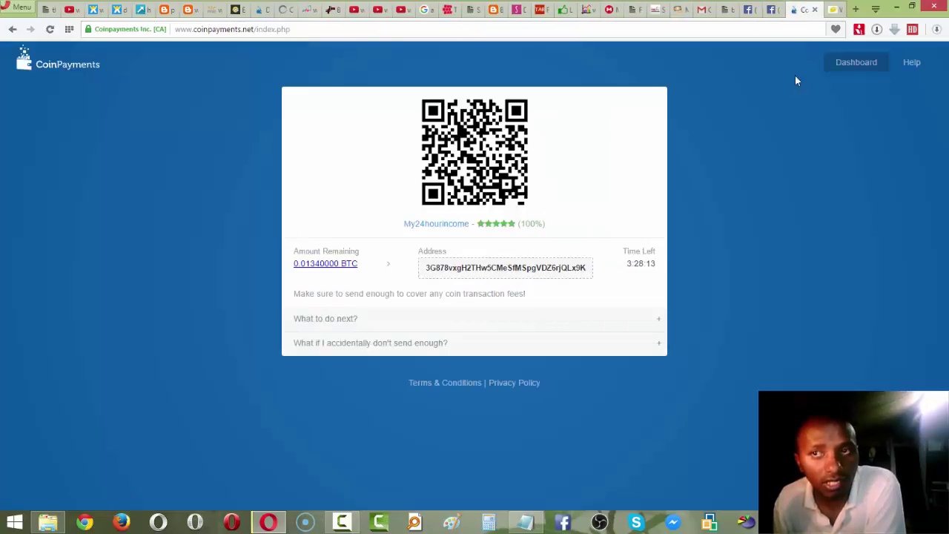
left_click(284, 10)
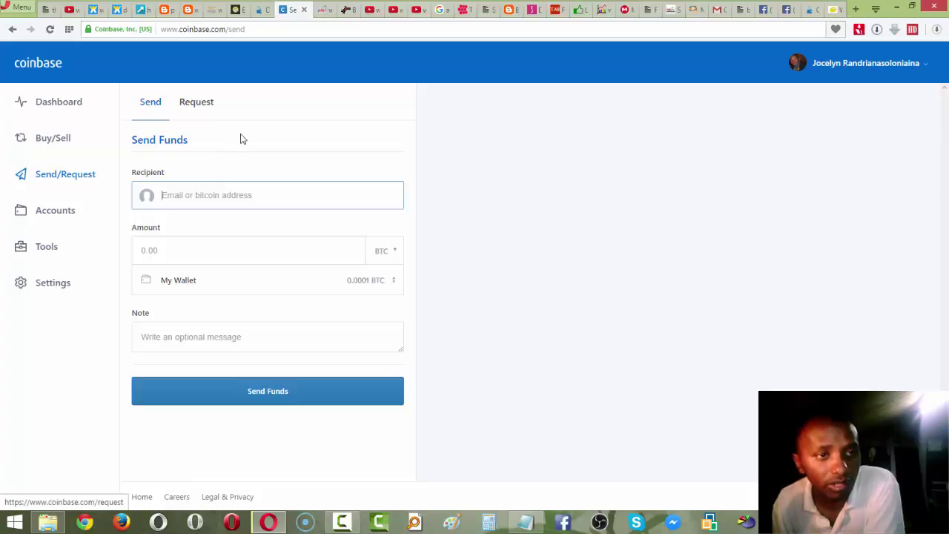
left_click(811, 11)
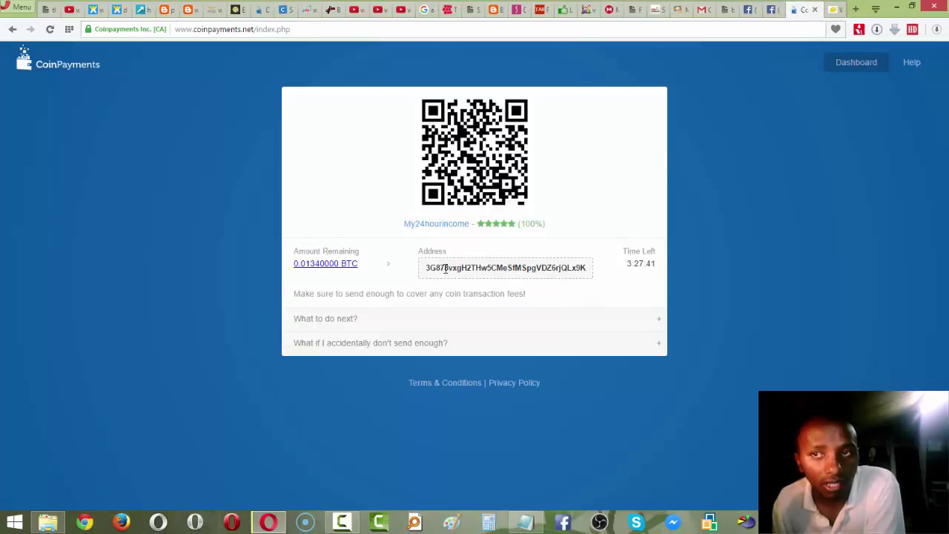
- Copy the CoinPayments Bitcoin payment address and paste it as the Coinbase Send recipient
left_click_drag(425, 267, 586, 268)
key("ctrl+c")
left_click(531, 249)
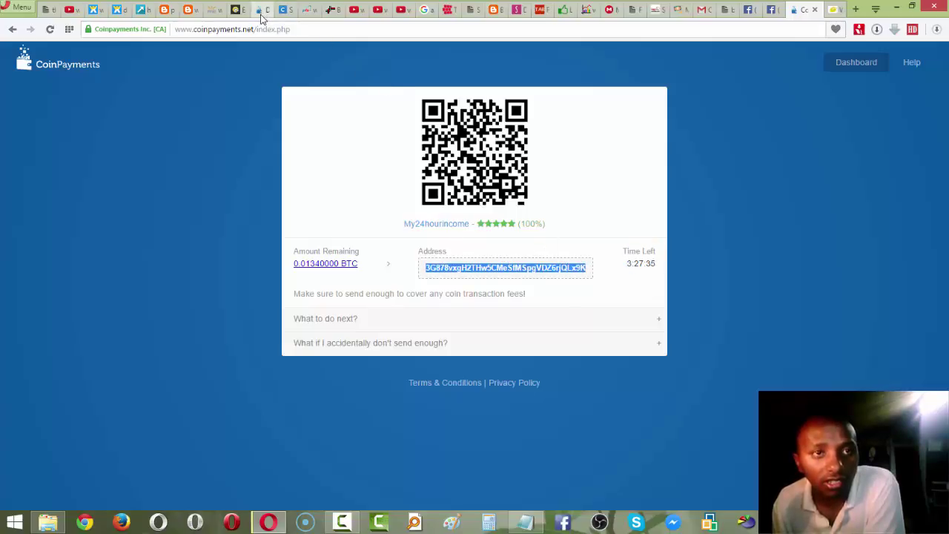
left_click(262, 14)
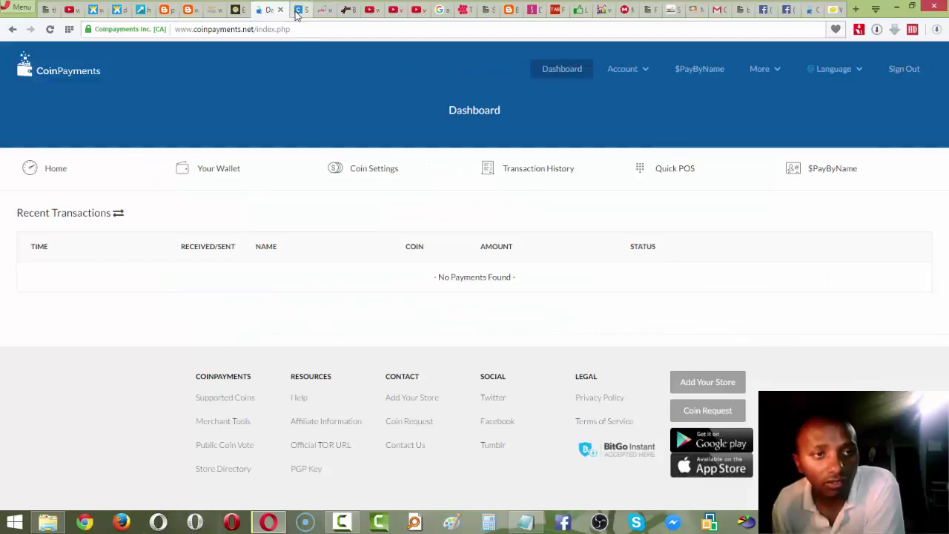
left_click(295, 10)
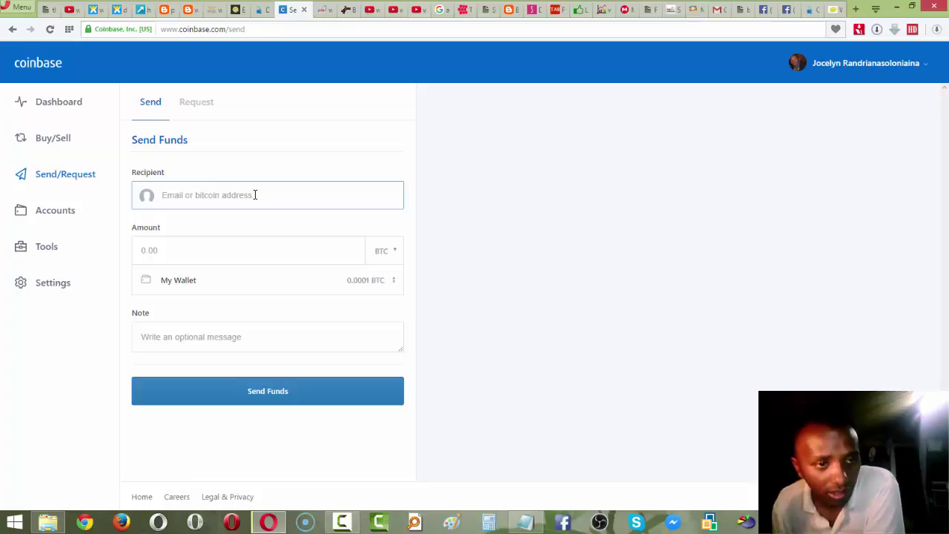
right_click(171, 196)
left_click(218, 264)
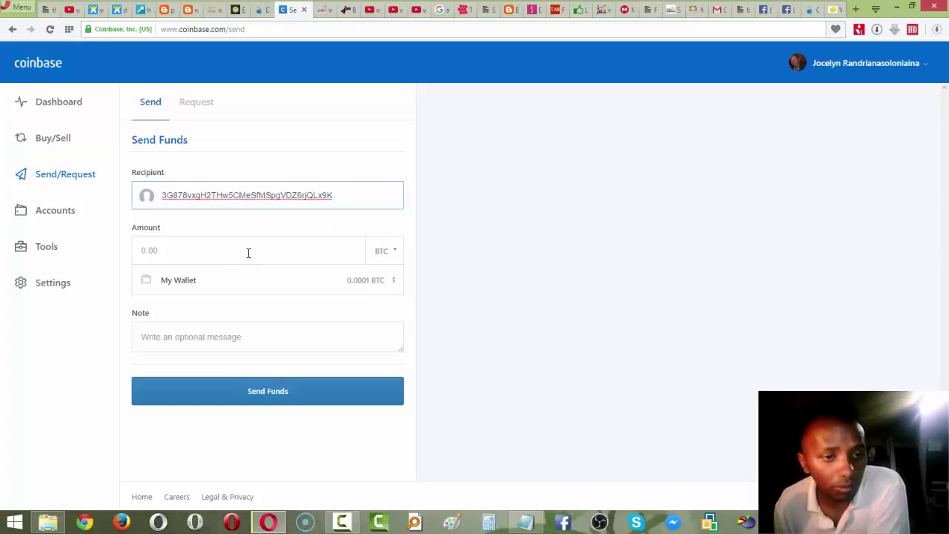
- Enter 10.00 USD as the Coinbase send amount, keeping My Wallet as the source
left_click(249, 251)
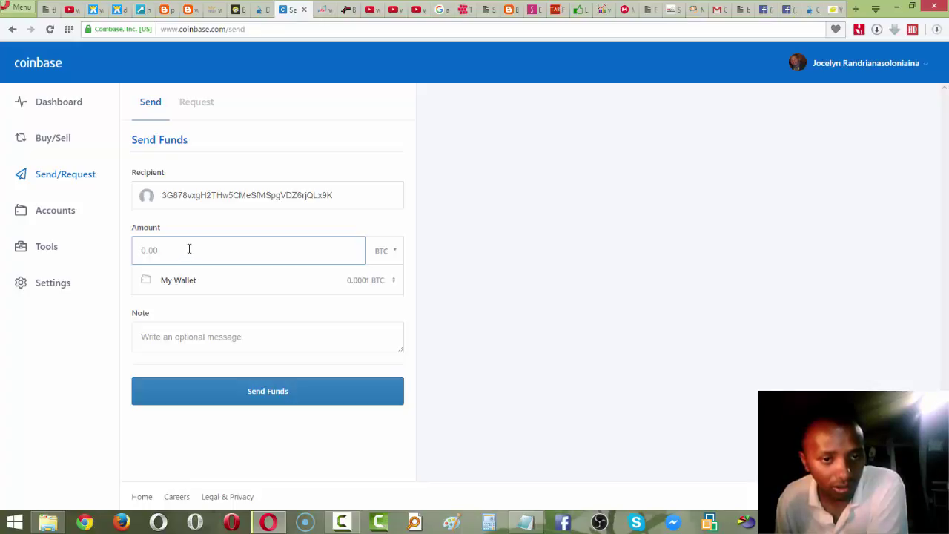
left_click(394, 254)
left_click(383, 283)
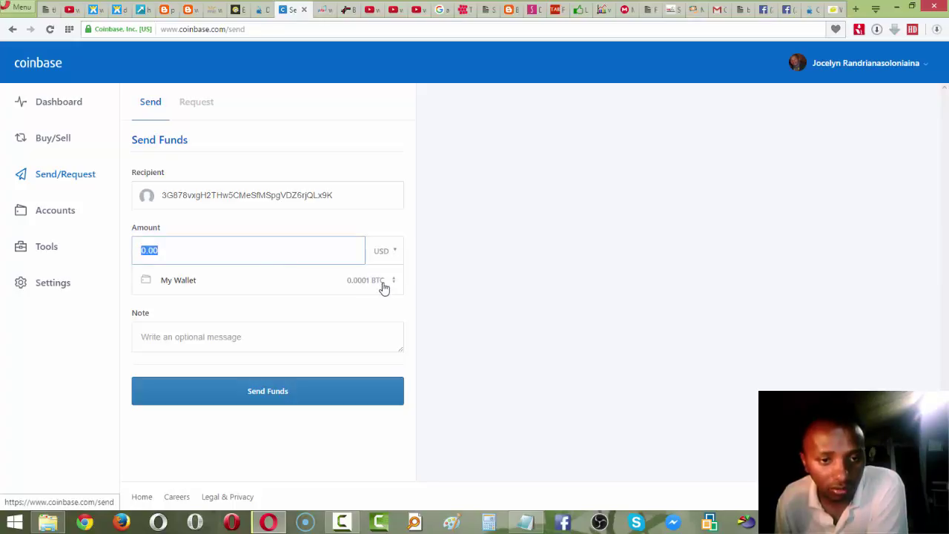
type("10")
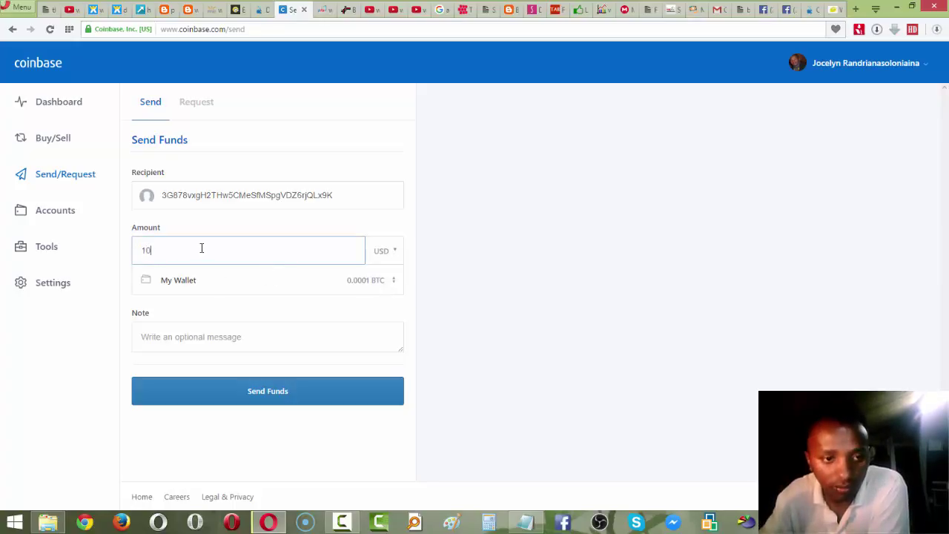
left_click(240, 295)
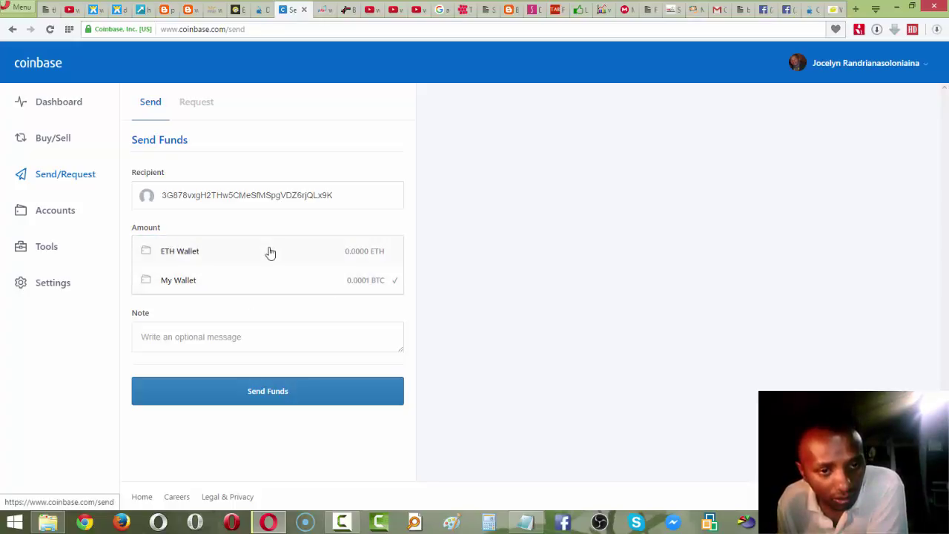
left_click(425, 232)
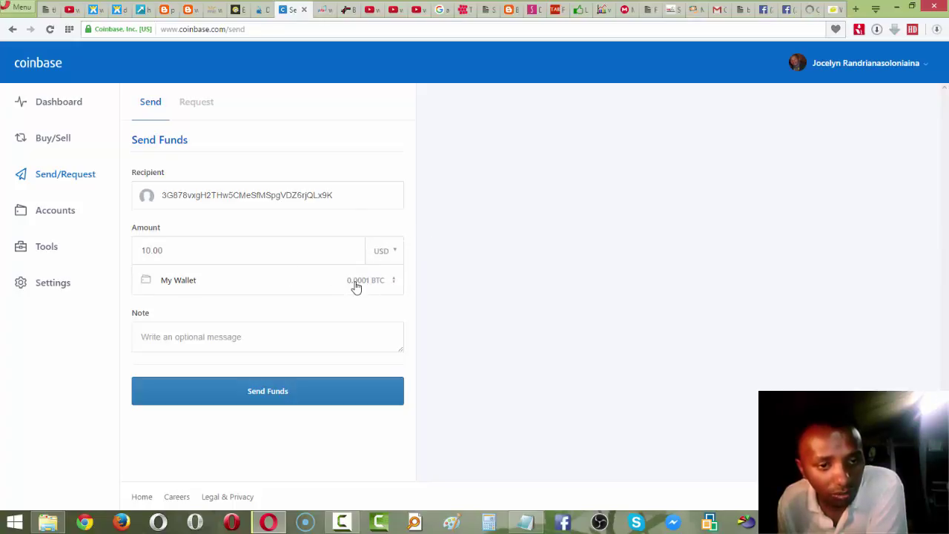
left_click(149, 338)
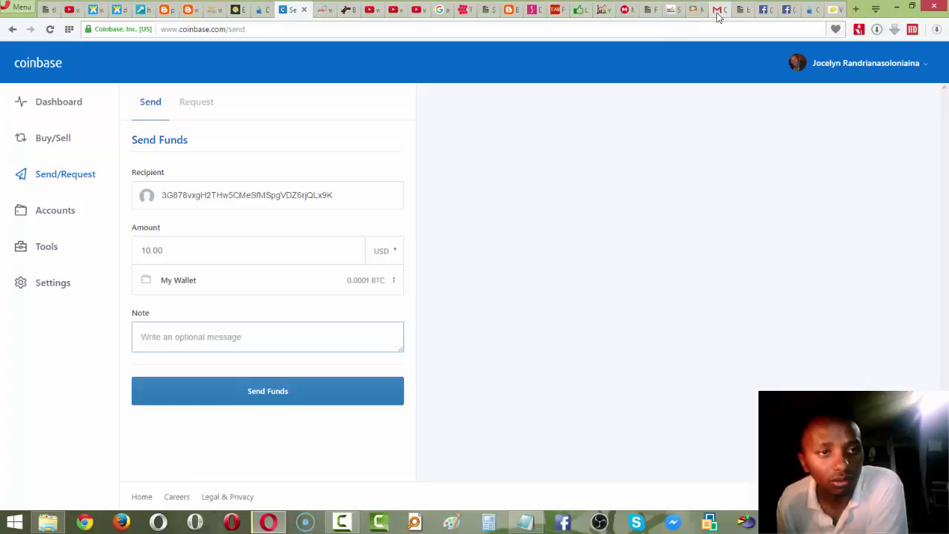
- Delete the CoinPayments 2FA Auth Code email from Gmail and switch to the CoinPayments dashboard
left_click(718, 15)
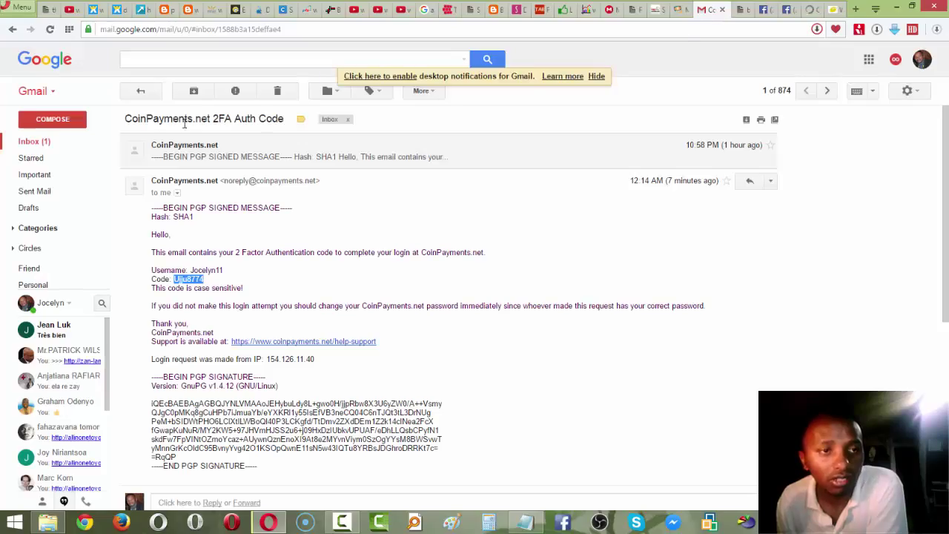
left_click(141, 92)
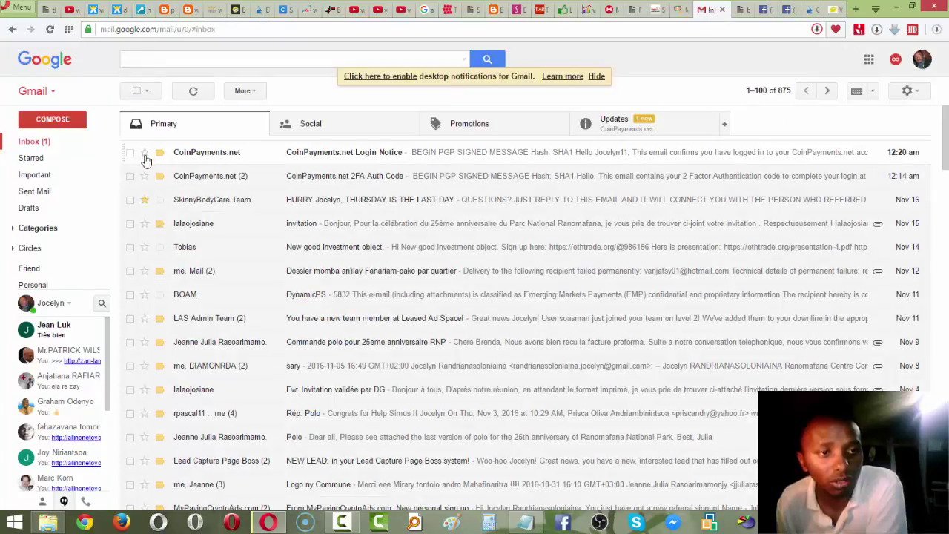
left_click(130, 176)
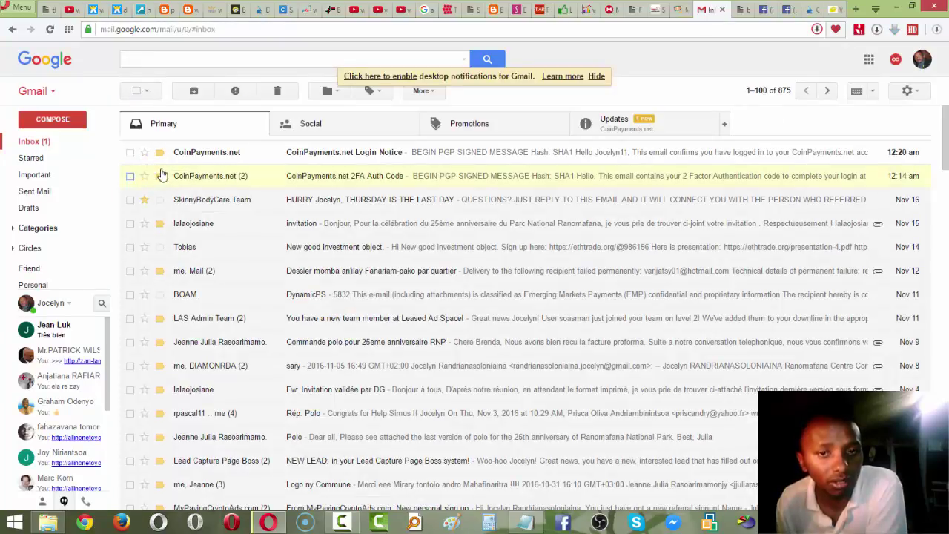
left_click(283, 97)
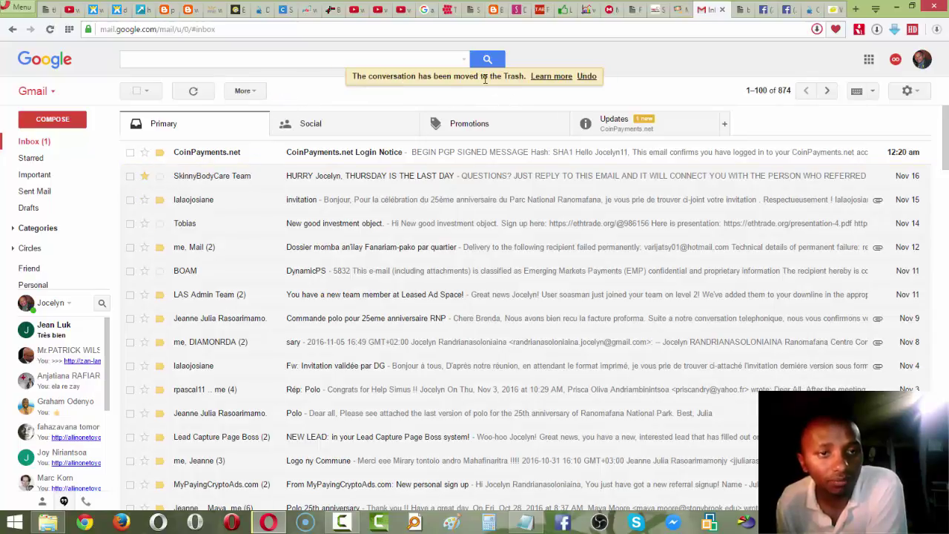
left_click(264, 10)
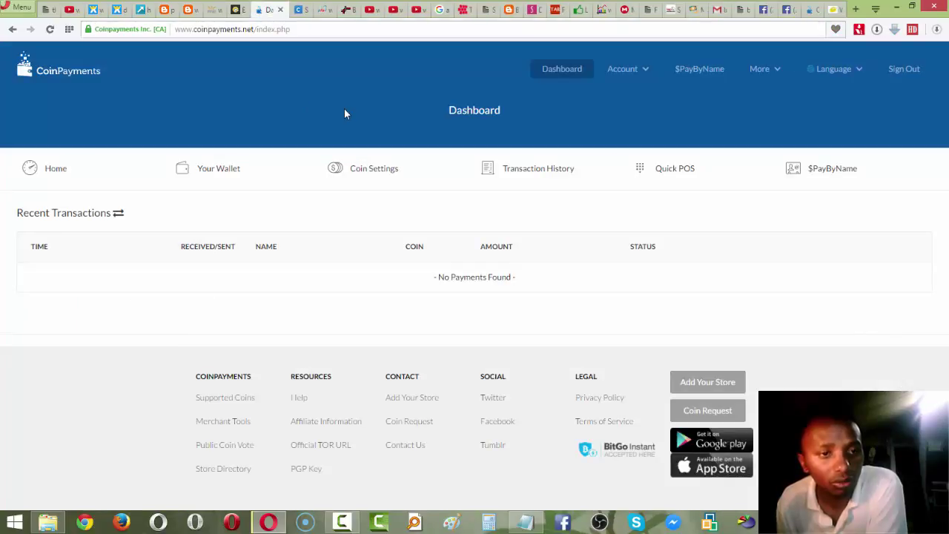
- Switch the Coinbase send amount currency to BTC and start retyping the amount as 0.0
left_click(813, 15)
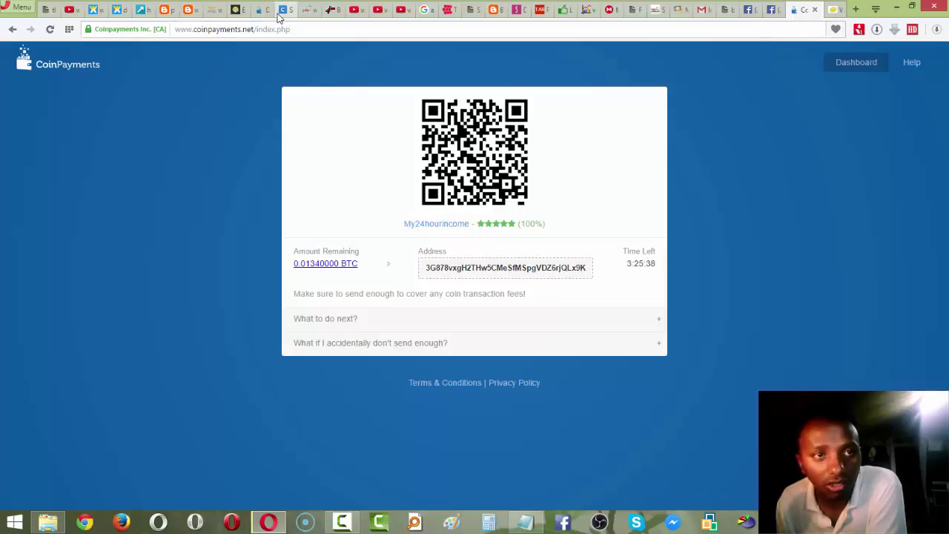
left_click(280, 12)
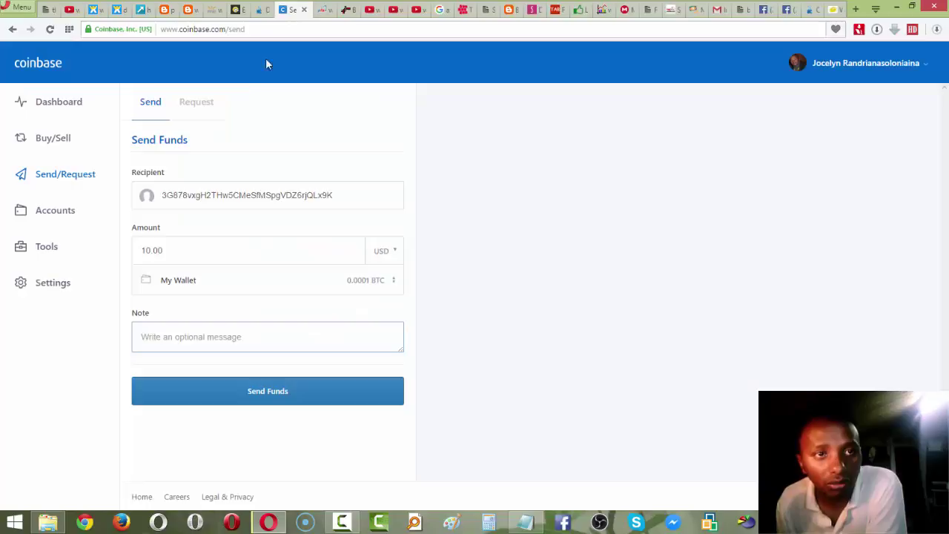
left_click(187, 250)
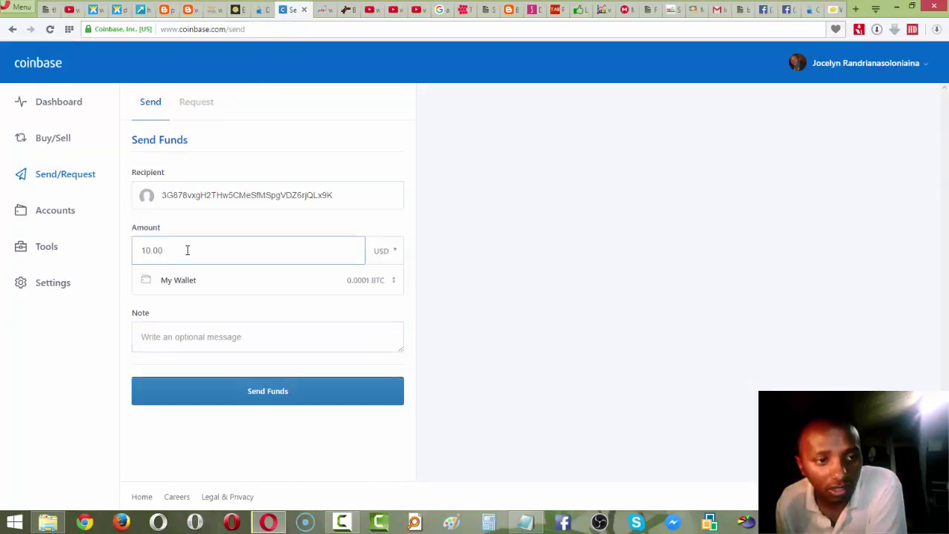
left_click(396, 259)
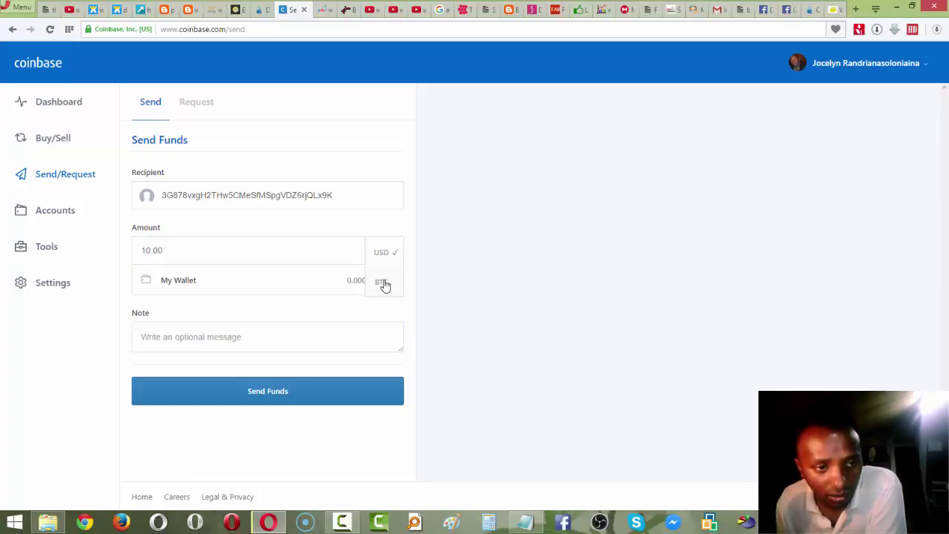
left_click(385, 285)
left_click(179, 253)
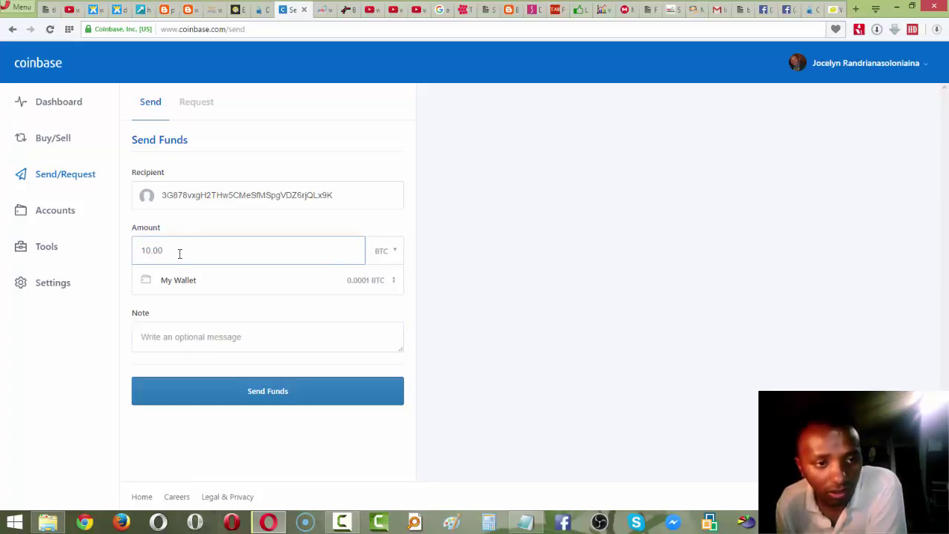
left_click_drag(179, 253, 134, 250)
type("0.0")
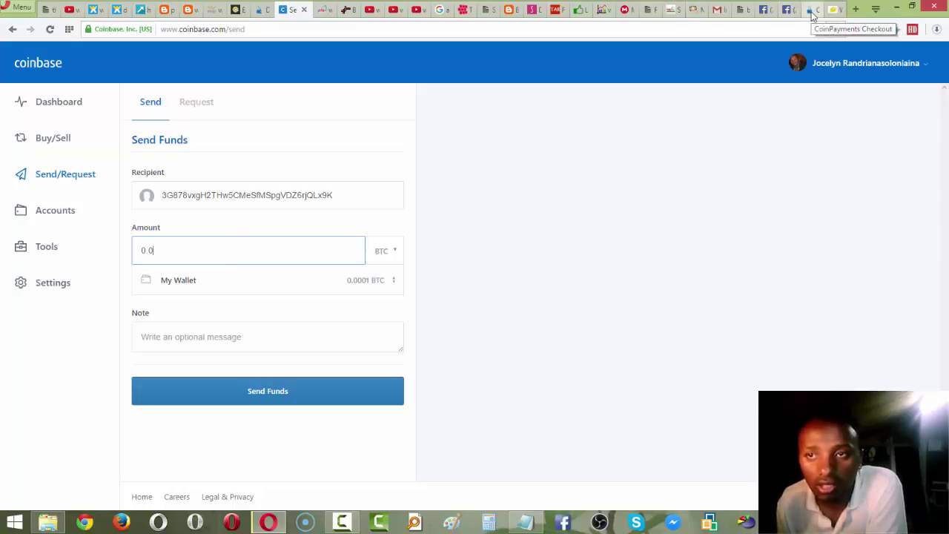
- Copy the 0.01340000 BTC amount remaining from the CoinPayments checkout
left_click(812, 10)
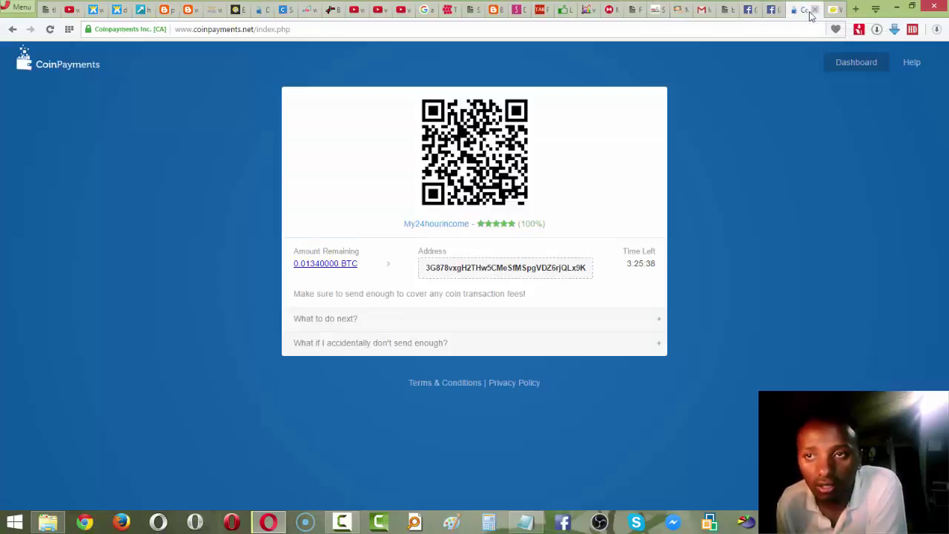
left_click(332, 264)
left_click_drag(317, 266, 337, 262)
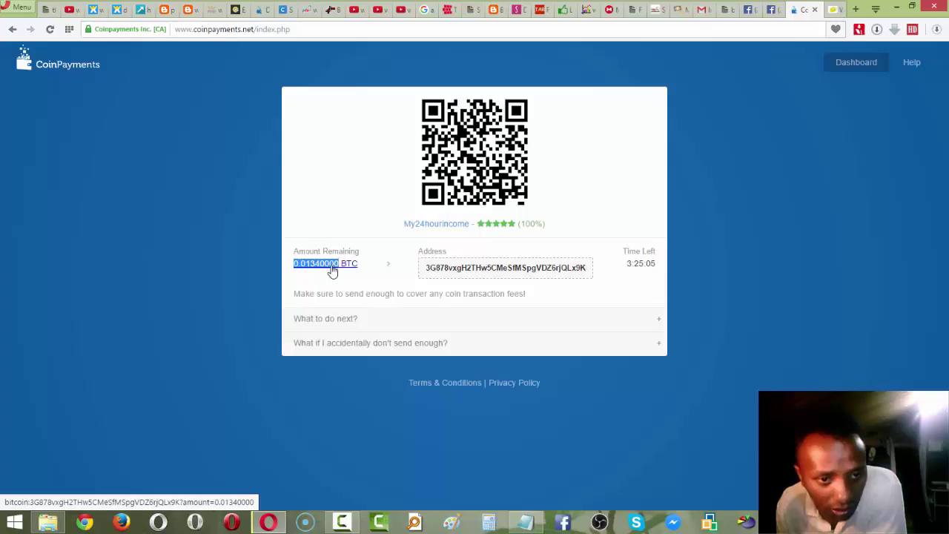
left_click(338, 241)
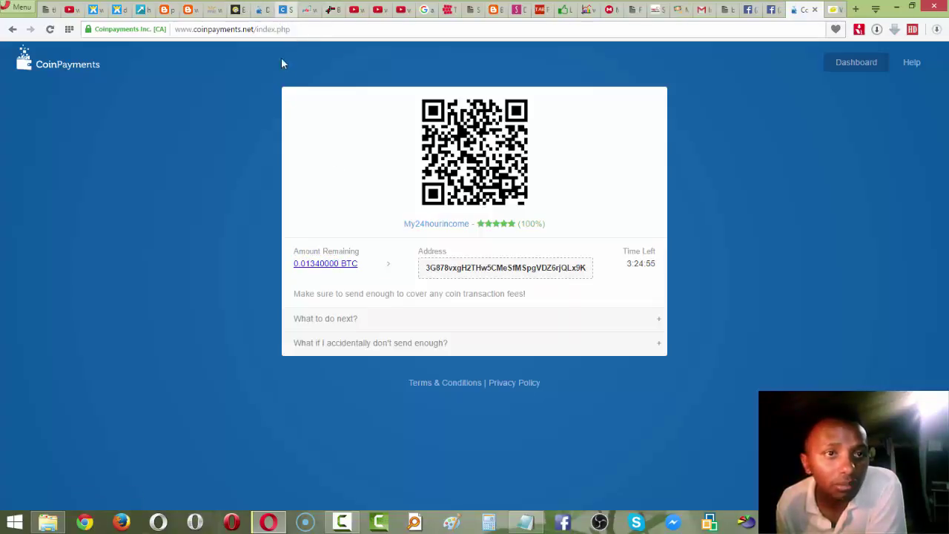
- Paste 0.01340000 over the existing value in the Coinbase Send Funds Amount field
key("ctrl+Tab")
left_click_drag(170, 251, 127, 251)
key("ctrl+v")
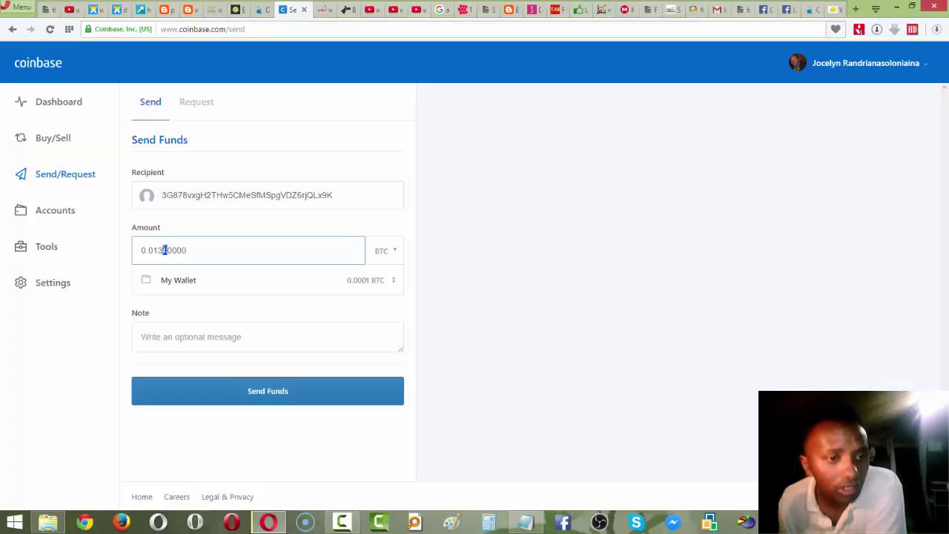
left_click(166, 250)
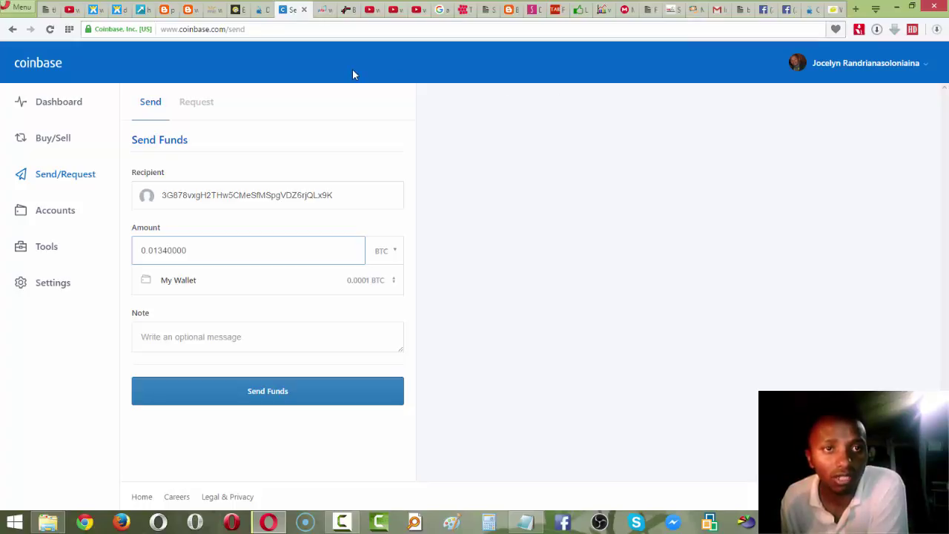
- Open Your Wallet from the CoinPayments Dashboard, checking the Coinbase form while it loads
left_click(260, 14)
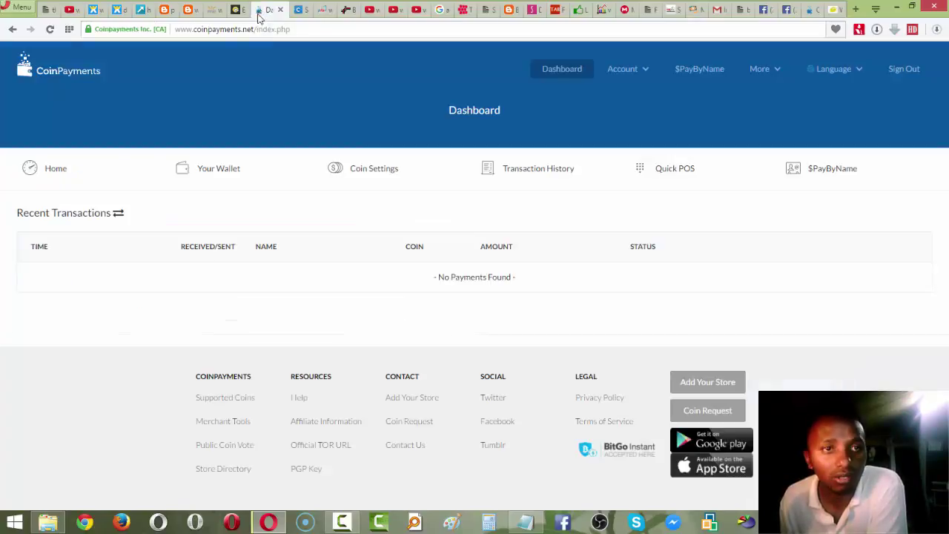
left_click(231, 172)
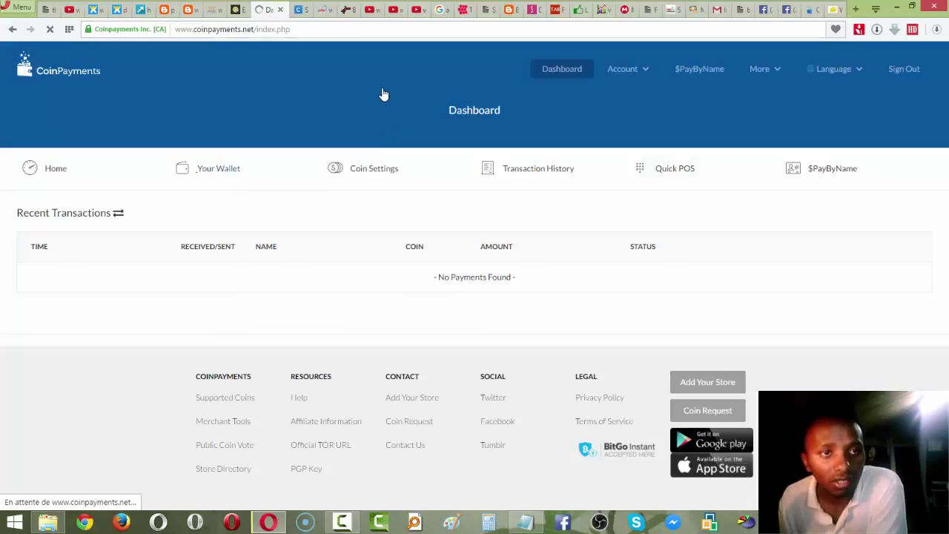
left_click(302, 10)
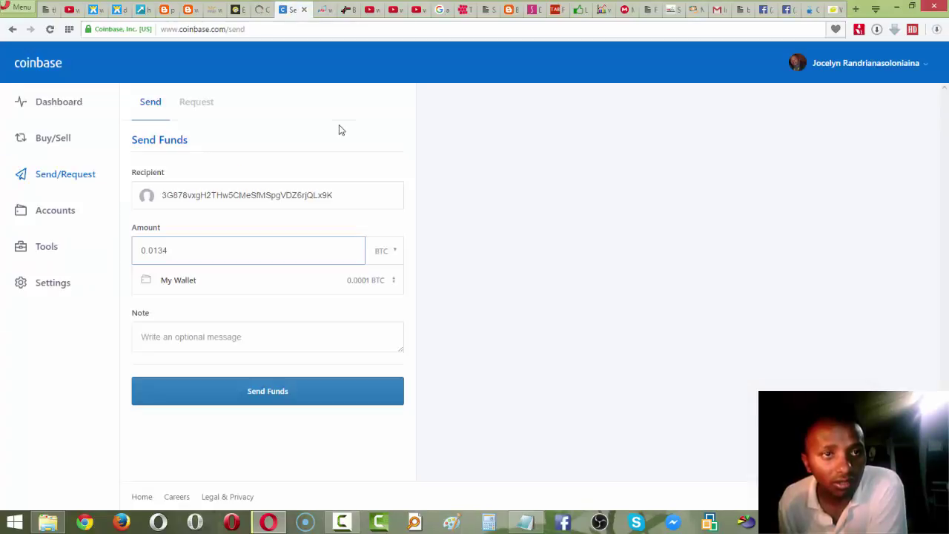
left_click(261, 9)
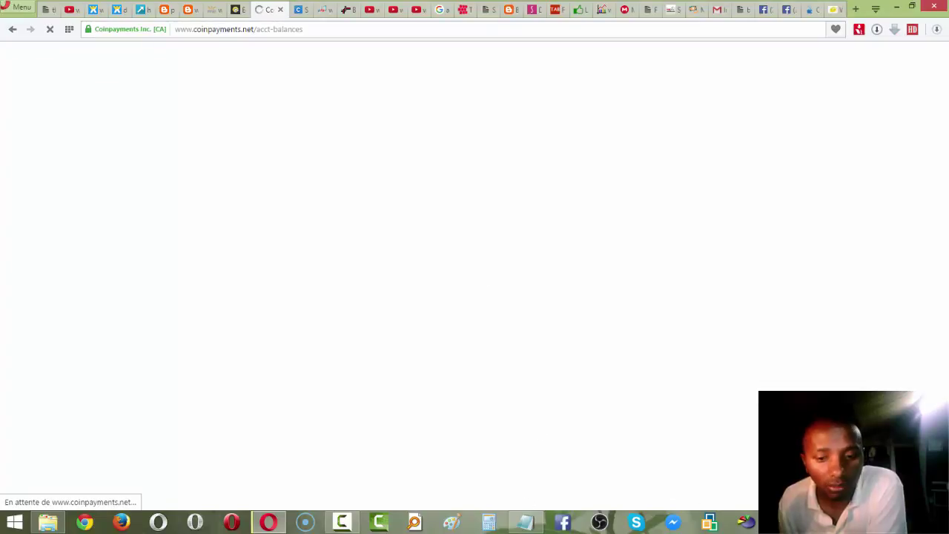
mouse_move(786, 522)
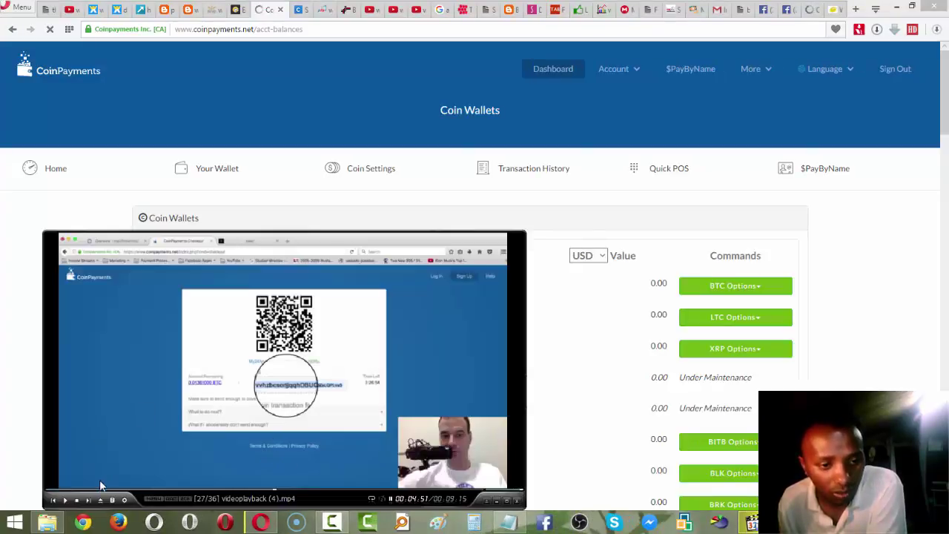
- Seek the reference video back to about 3:13, narrow its window and move it top left
left_click(197, 490)
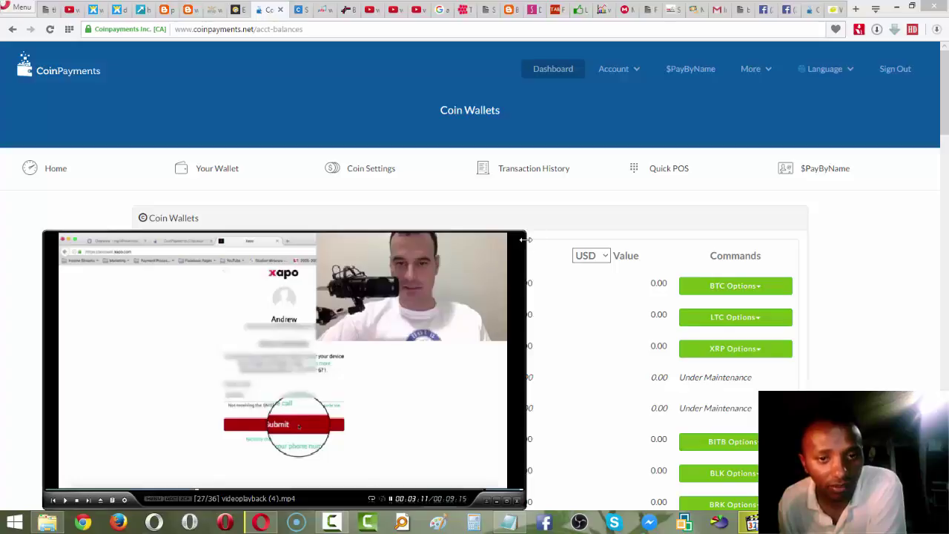
left_click_drag(530, 241, 397, 265)
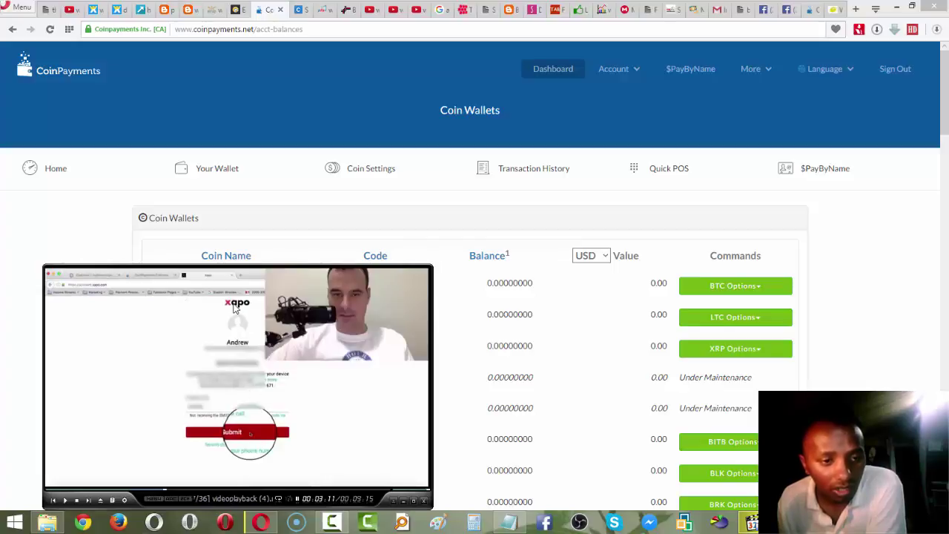
left_click_drag(242, 333, 206, 115)
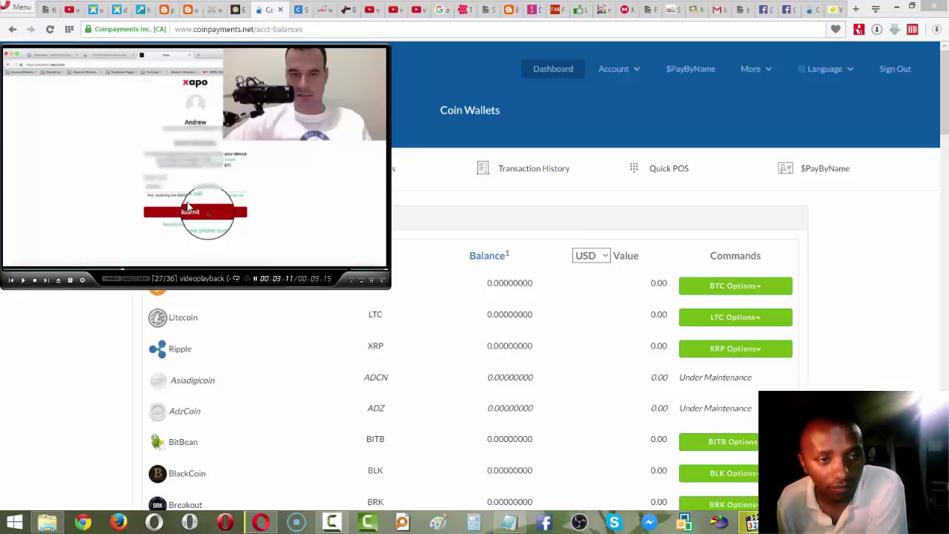
- Move the video right and scroll the Coin Wallets list, confirming every balance is 0.00000000
left_click_drag(162, 185, 712, 381)
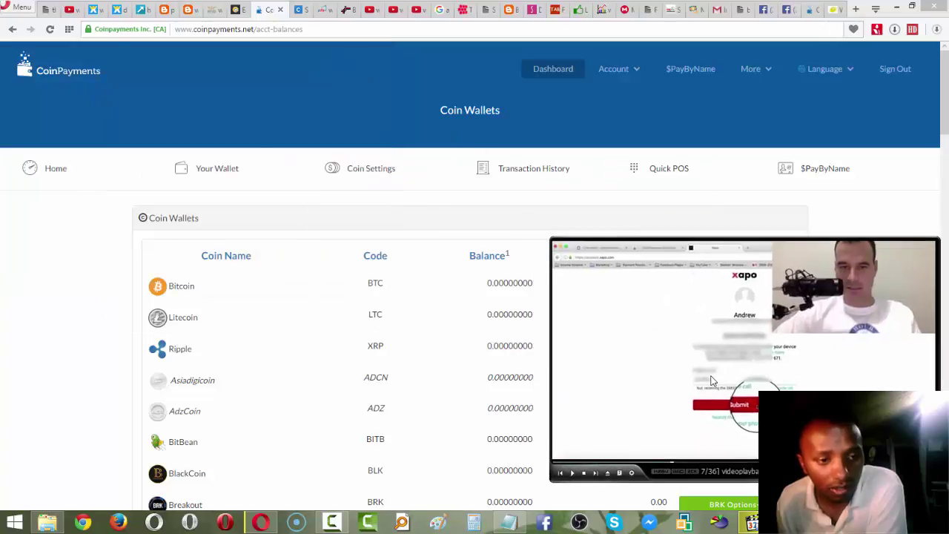
left_click(226, 105)
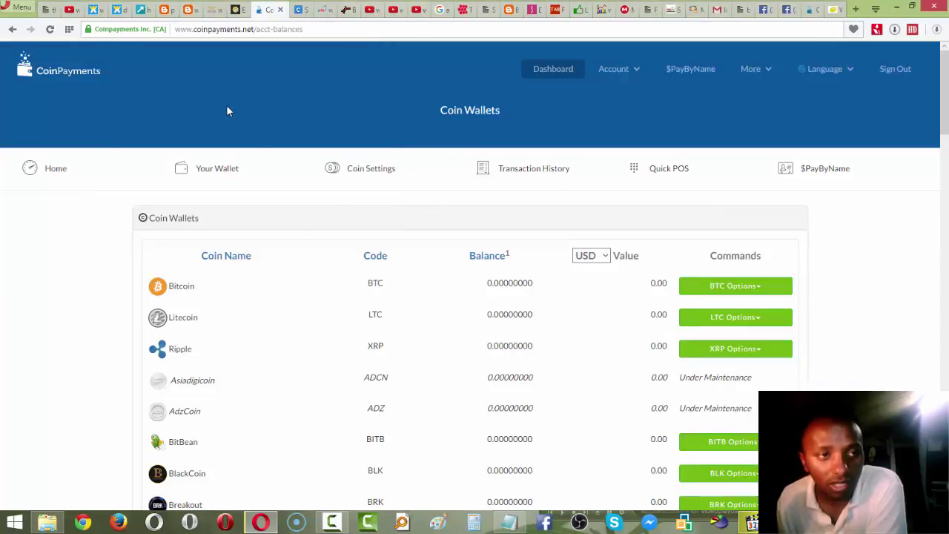
scroll(226, 119, "down", 5)
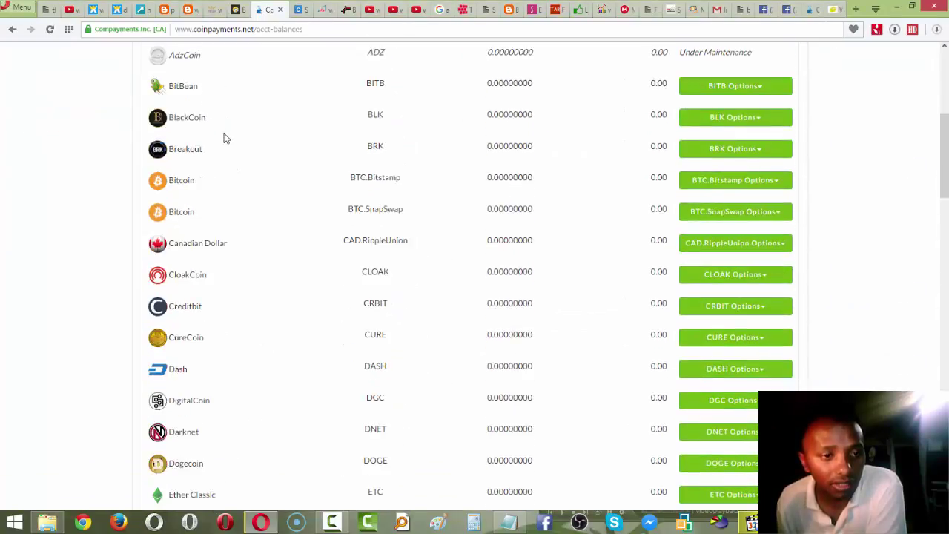
scroll(222, 148, "down", 1)
scroll(223, 148, "up", 3)
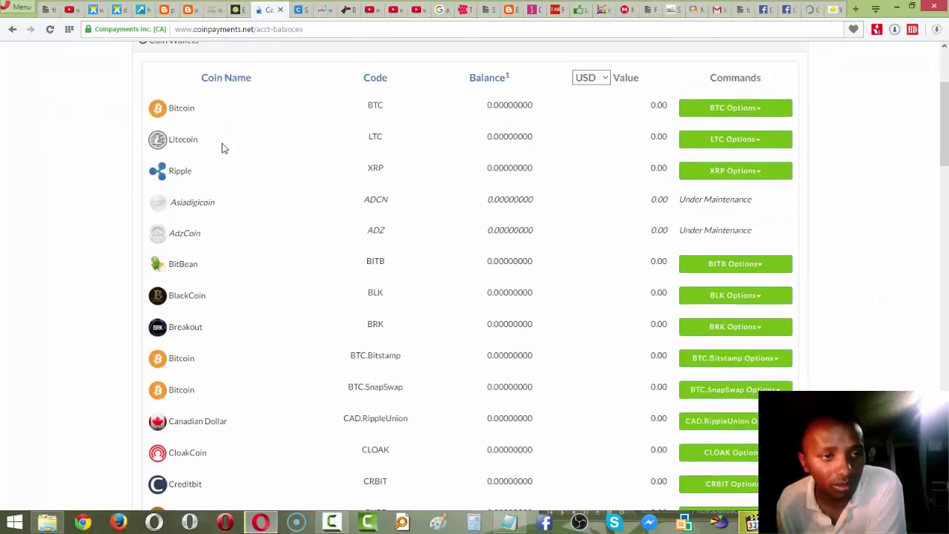
scroll(222, 149, "down", 9)
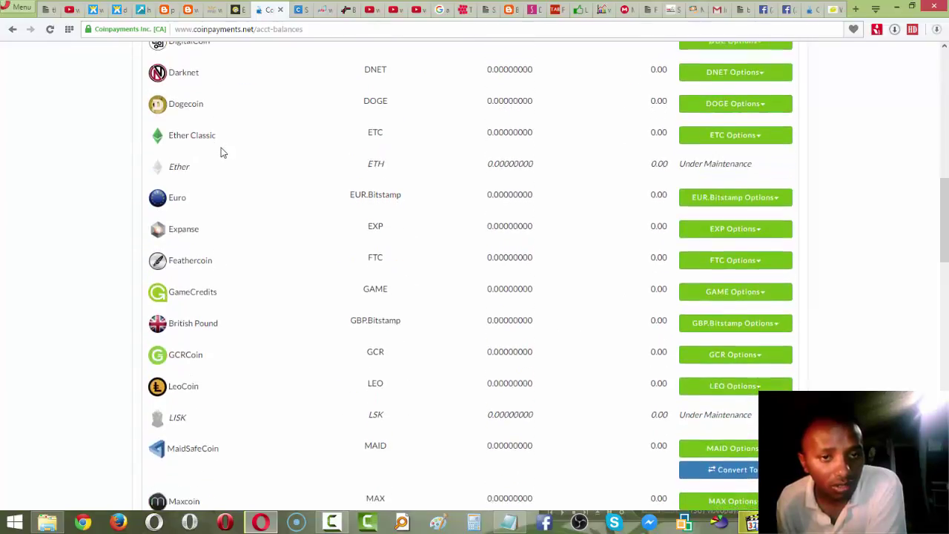
scroll(222, 152, "down", 3)
scroll(222, 152, "up", 2)
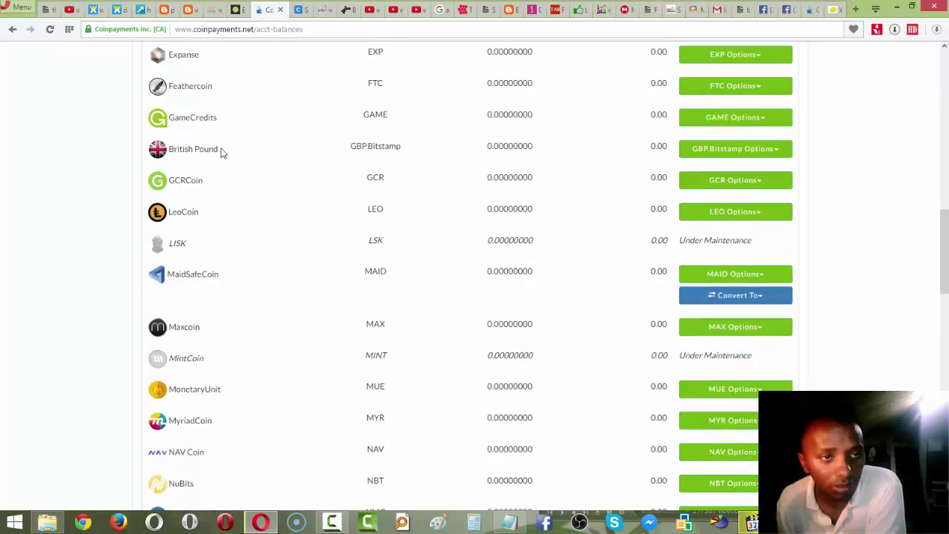
scroll(222, 152, "down", 11)
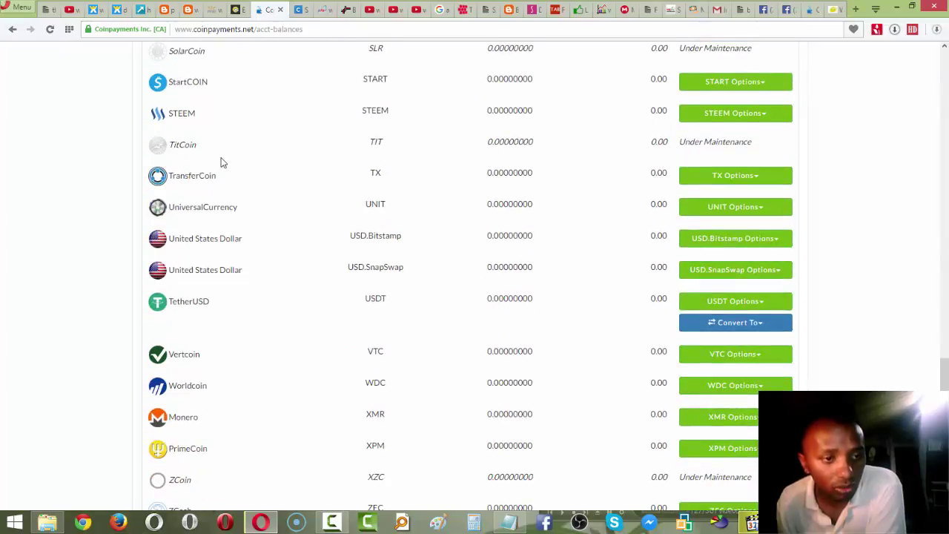
scroll(222, 163, "down", 4)
scroll(222, 163, "up", 1)
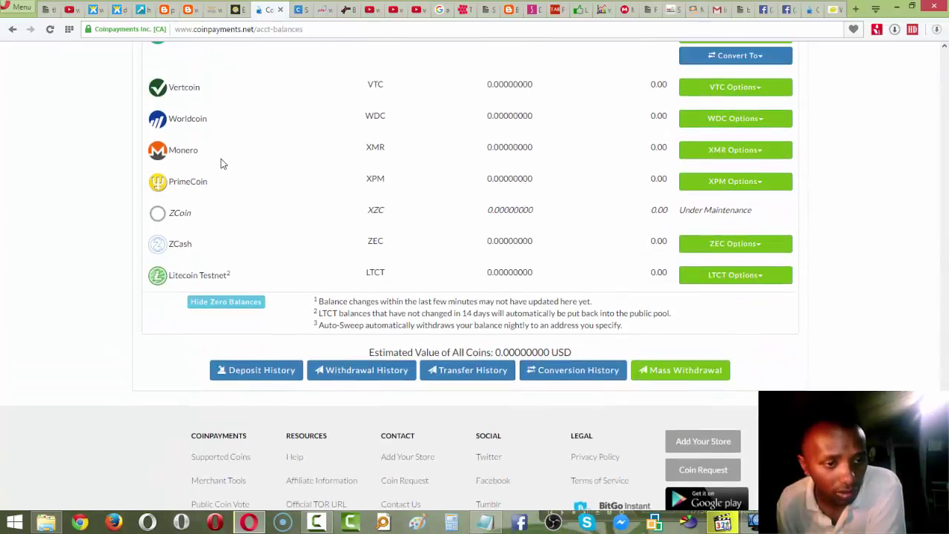
scroll(222, 163, "up", 6)
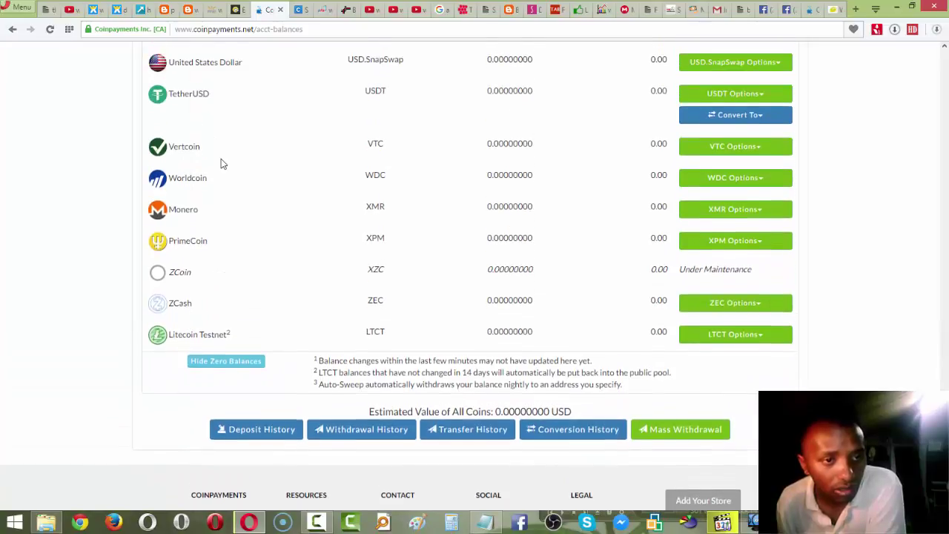
key("Home")
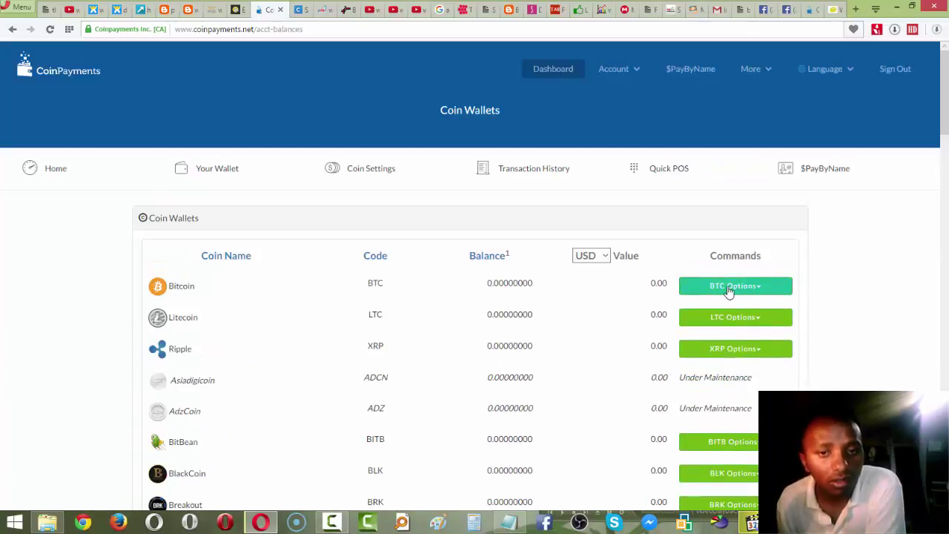
- Choose Deposit / Receive from the BTC Options of the Bitcoin wallet
left_click(754, 288)
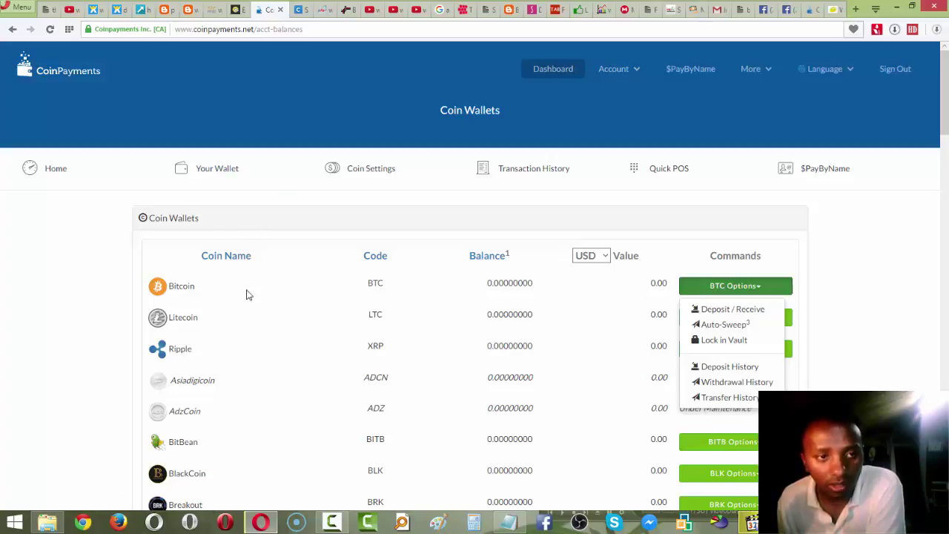
left_click(728, 317)
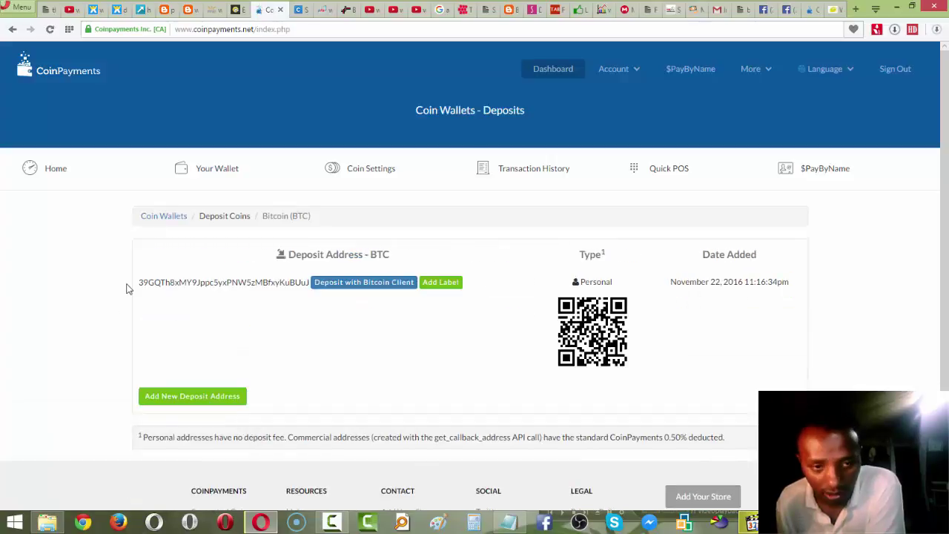
- Select the Bitcoin deposit address and compare it with the Coinbase recipient, then return to Dashboard
left_click_drag(138, 283, 309, 285)
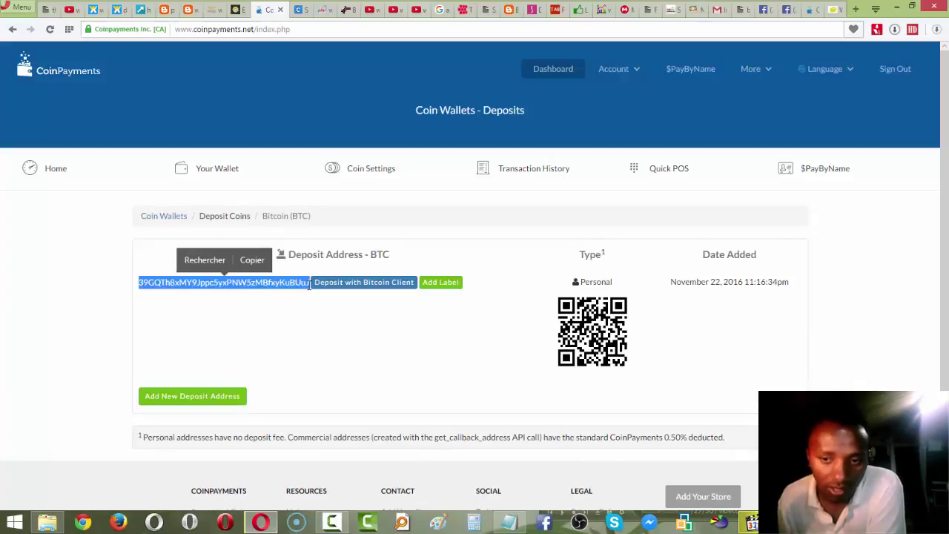
left_click(301, 11)
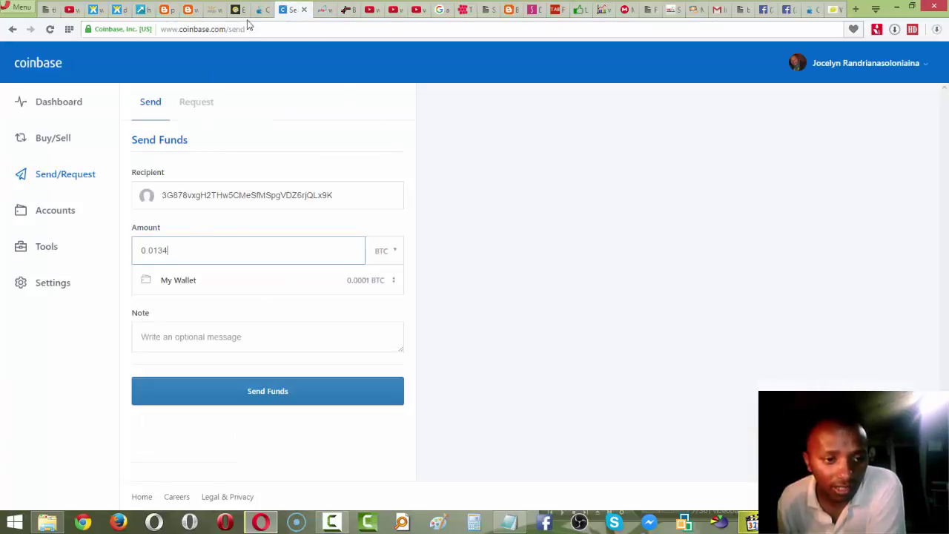
left_click(261, 11)
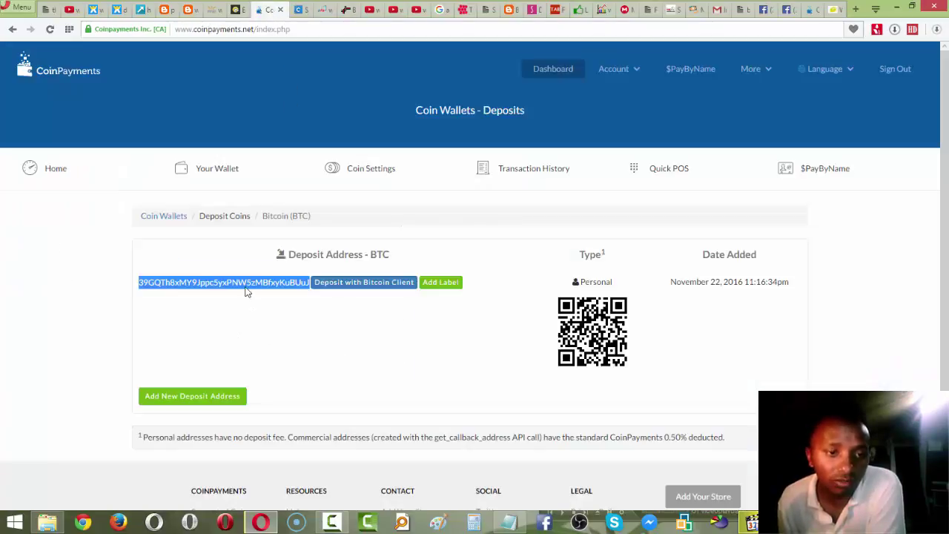
left_click(295, 13)
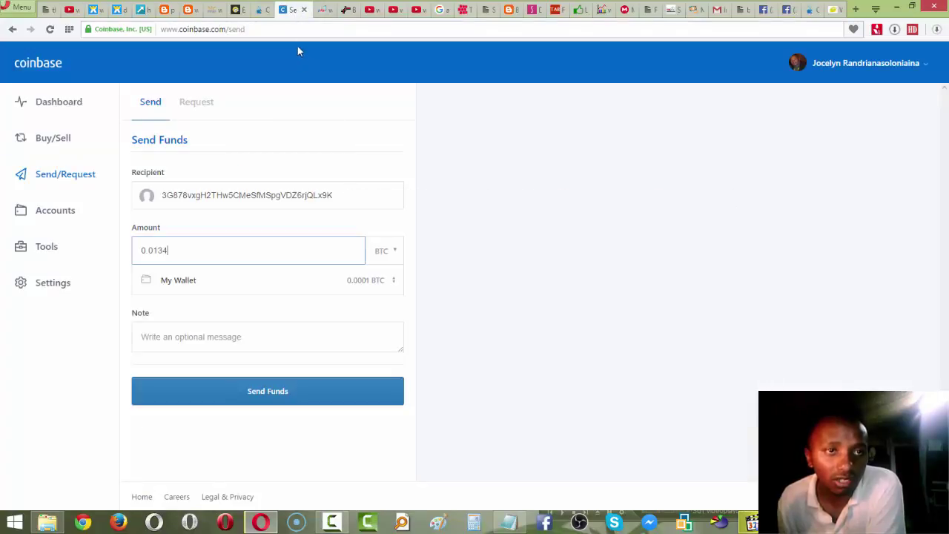
left_click(262, 15)
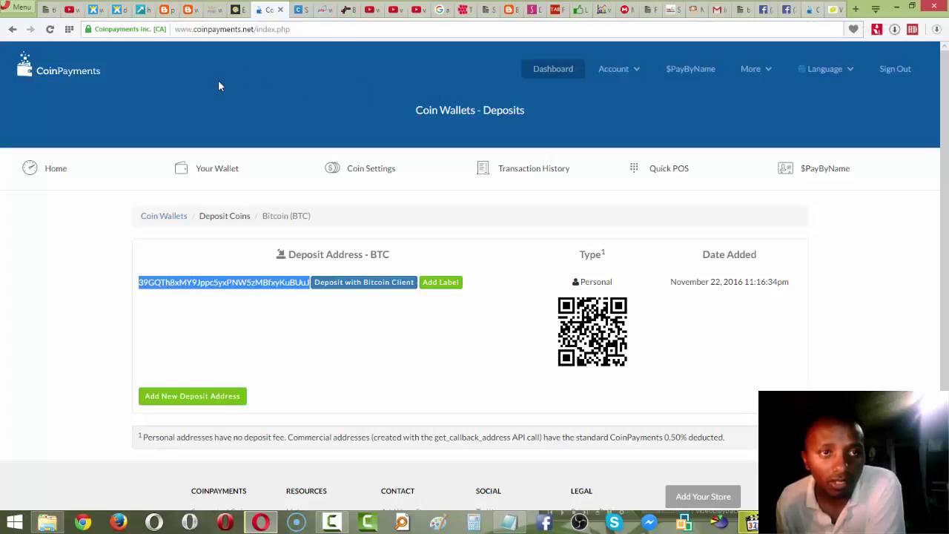
left_click(554, 69)
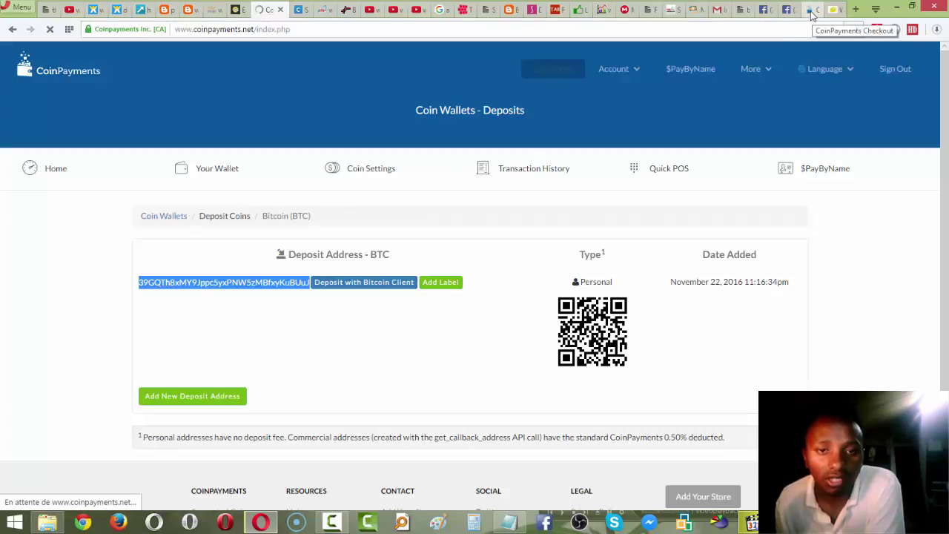
- Review the checkout awaiting 0.01340000 BTC, then switch to the Facebook profile
left_click(813, 13)
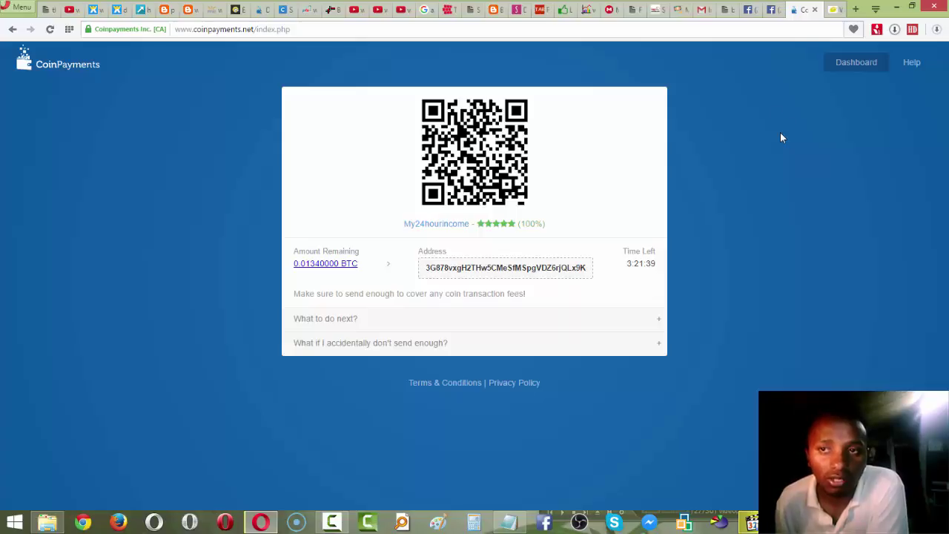
left_click(775, 13)
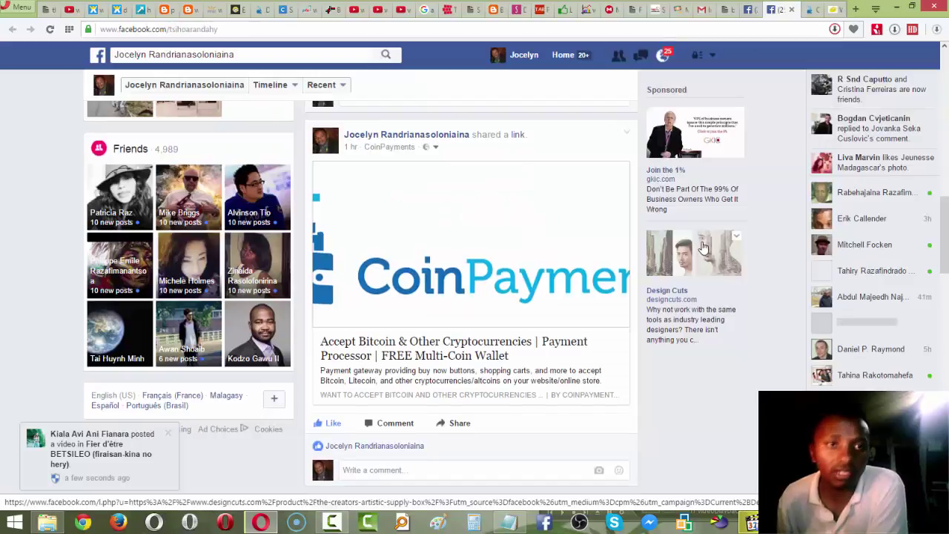
- Scroll through the Facebook profile timeline and another open Facebook page
scroll(704, 247, "up", 7)
scroll(703, 247, "up", 1)
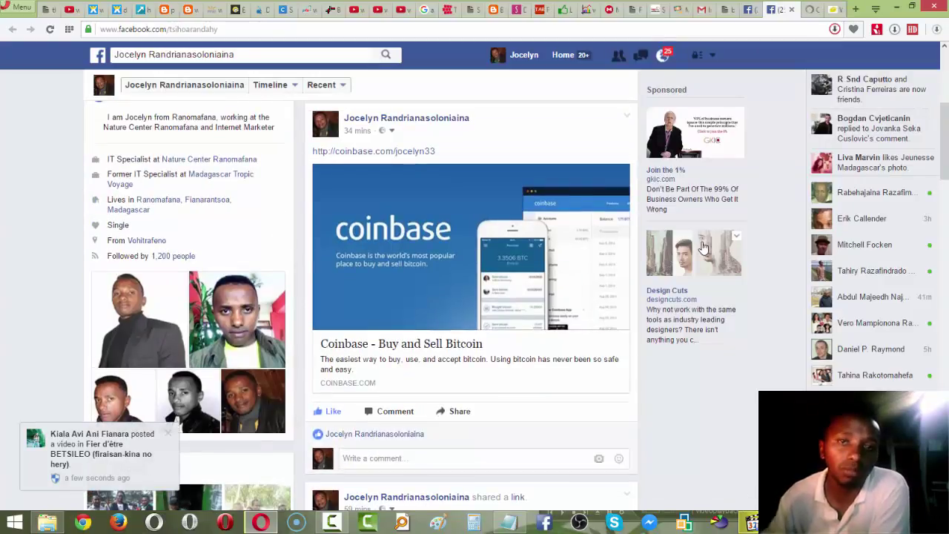
scroll(703, 247, "up", 5)
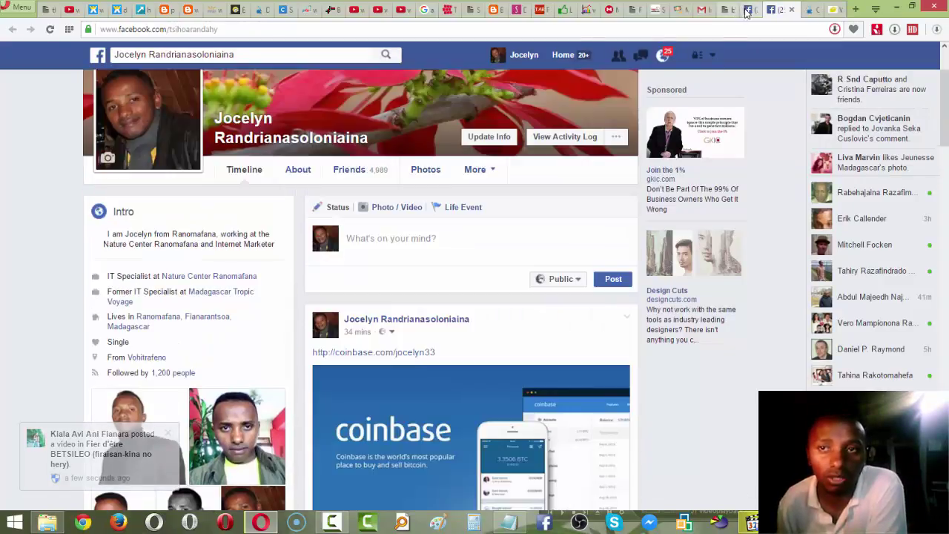
left_click(751, 11)
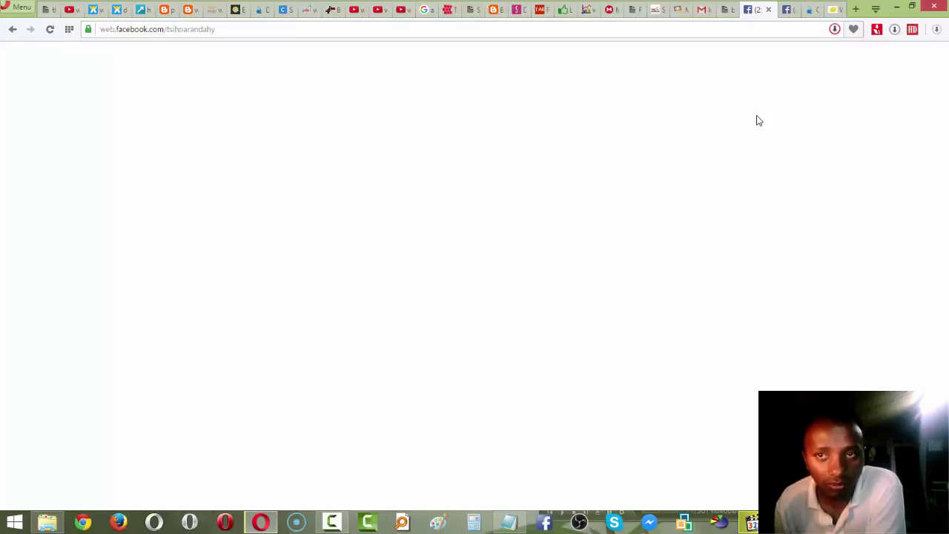
left_click(787, 10)
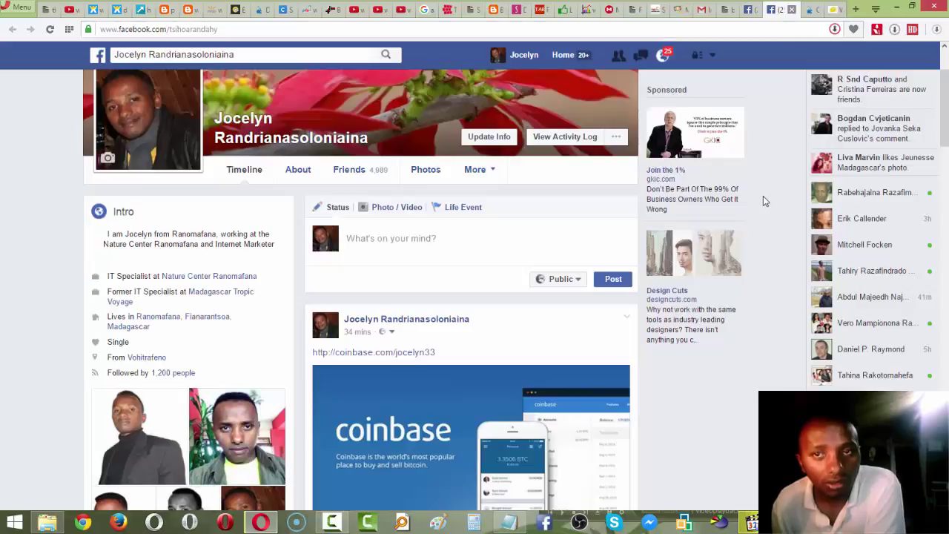
scroll(763, 199, "down", 4)
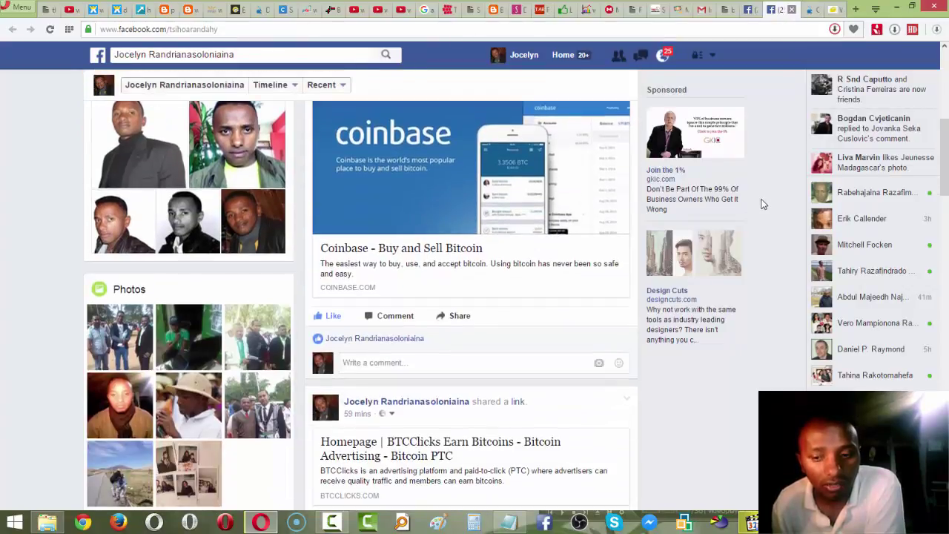
scroll(764, 203, "down", 4)
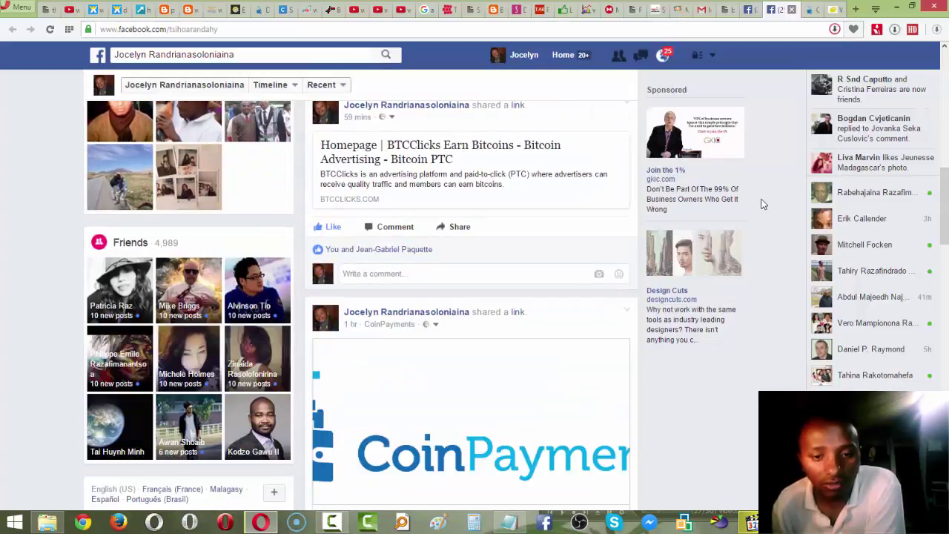
scroll(763, 204, "up", 3)
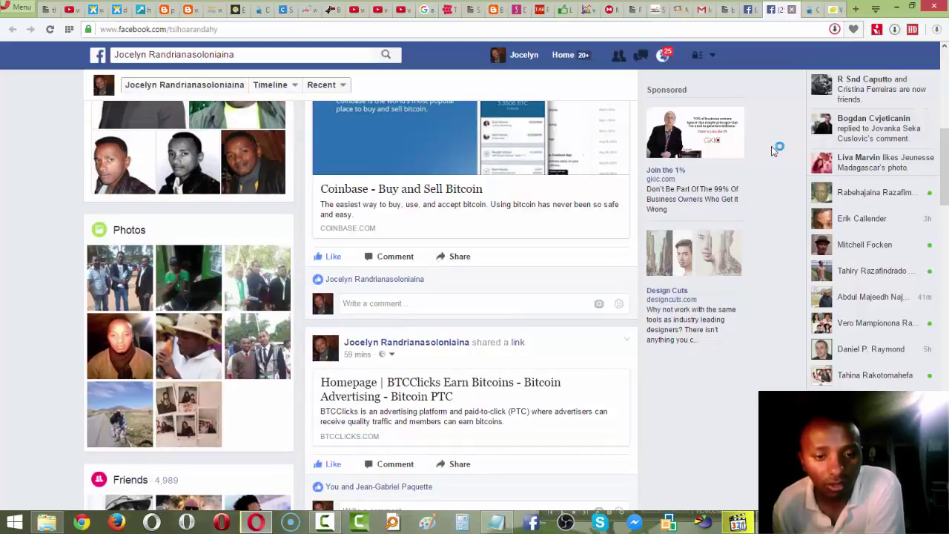
- Recheck the CoinPayments checkout, then open the My24HourIncome group post
left_click(810, 13)
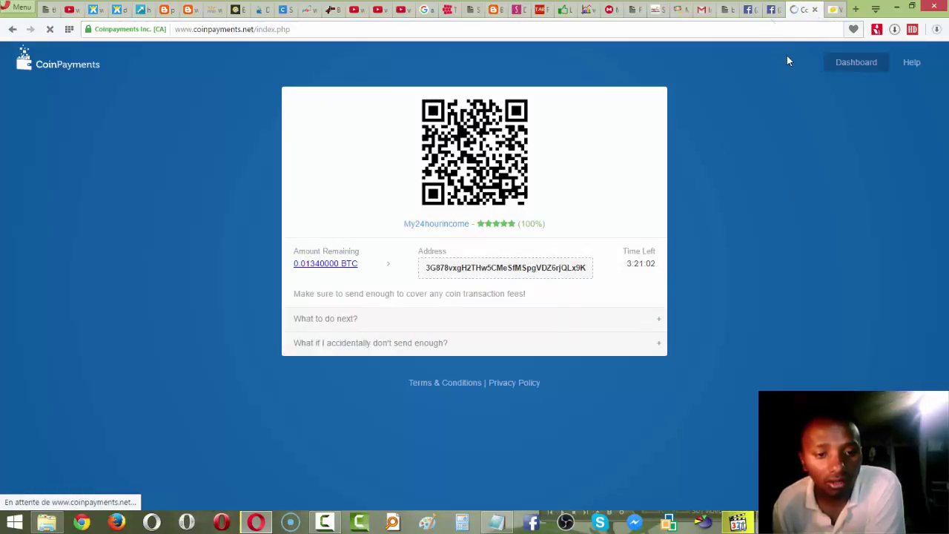
left_click(775, 10)
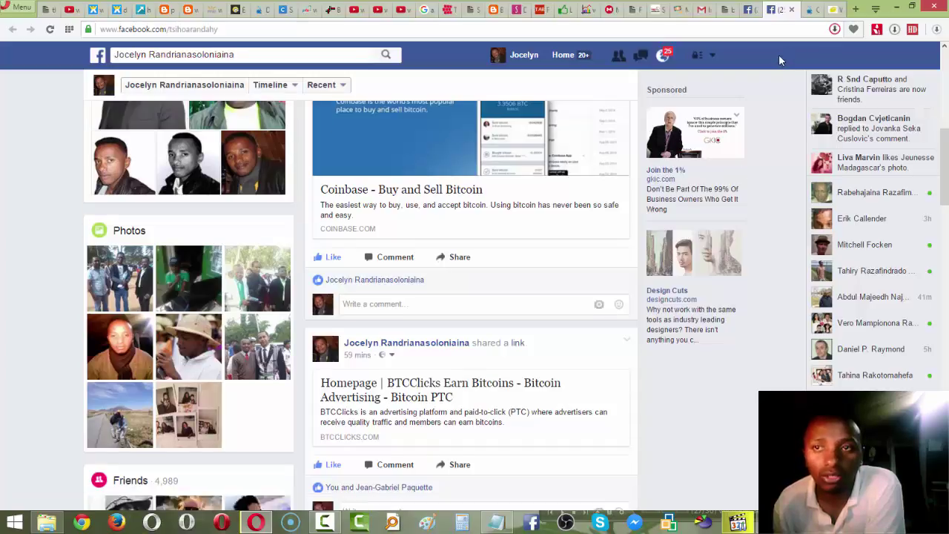
scroll(781, 60, "up", 3)
left_click(755, 10)
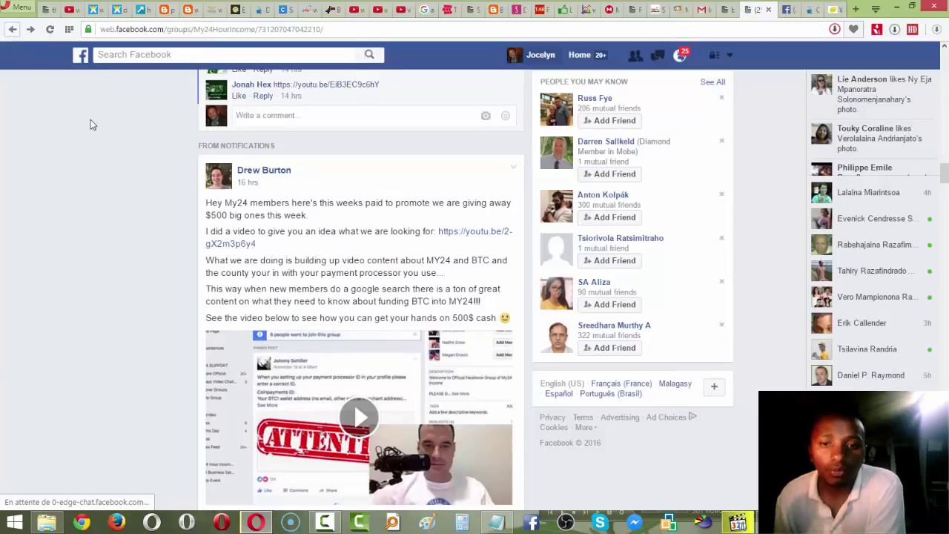
- Reload the group post and scroll up to the group cover and Discussion feed
left_click(50, 31)
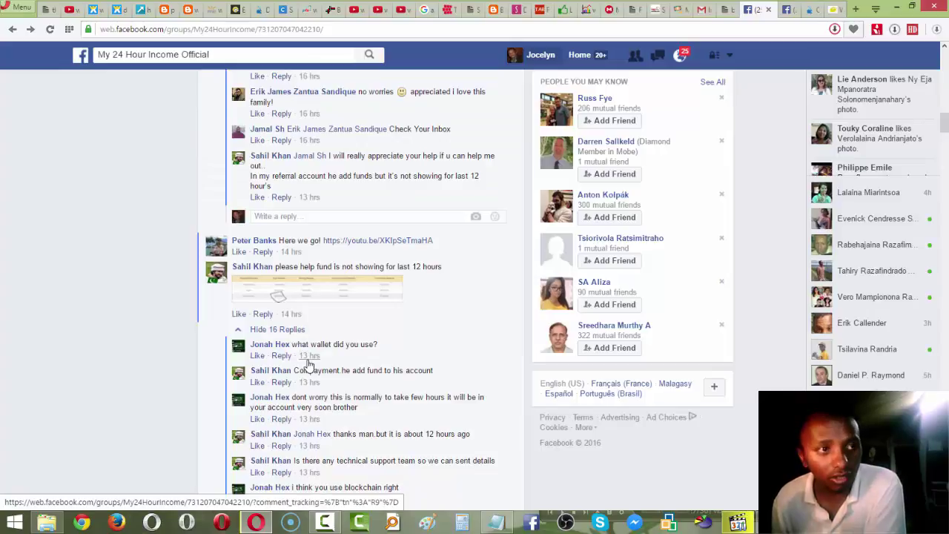
scroll(310, 364, "down", 1)
scroll(308, 364, "up", 5)
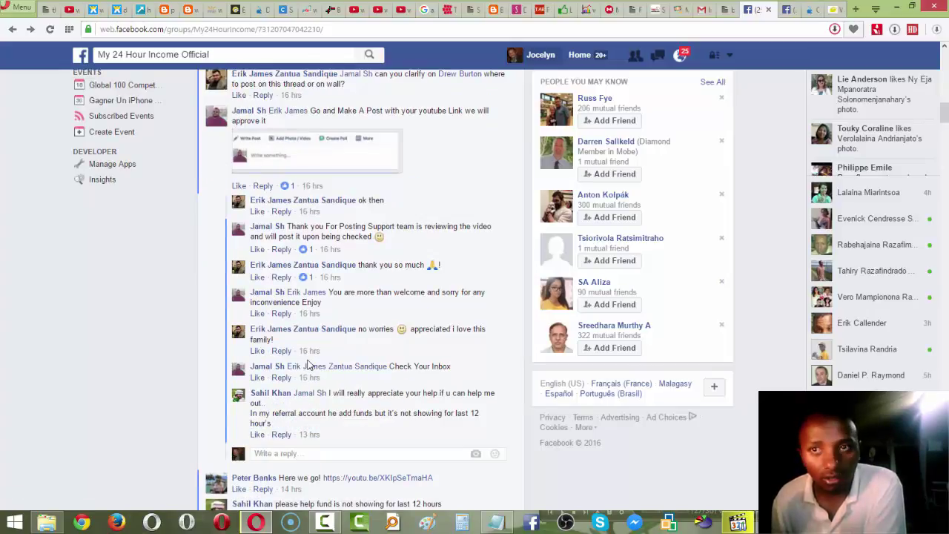
scroll(307, 364, "up", 1)
scroll(284, 258, "up", 4)
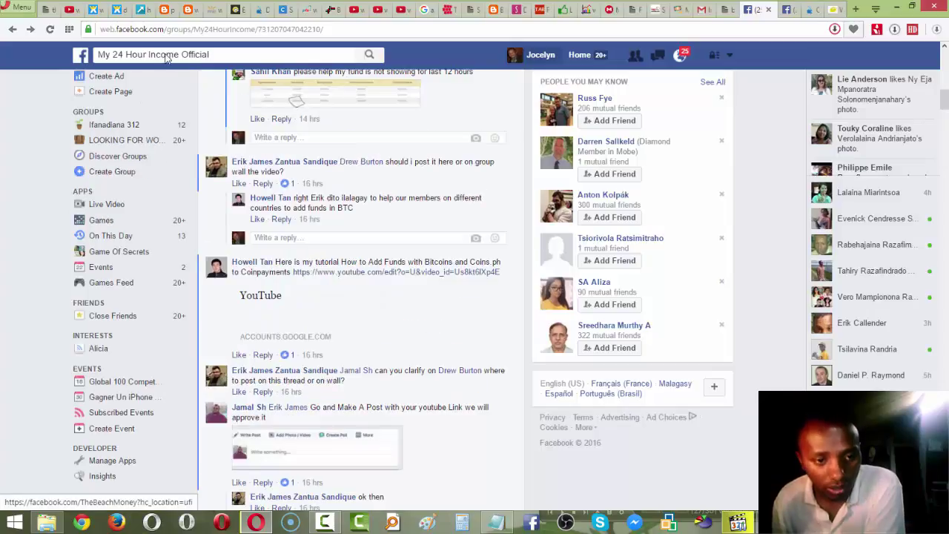
scroll(297, 180, "up", 4)
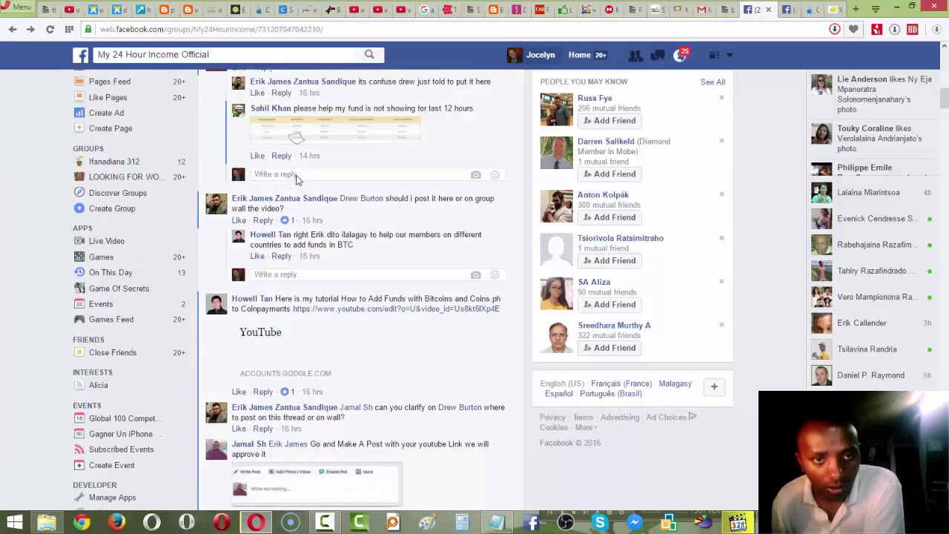
scroll(304, 182, "up", 4)
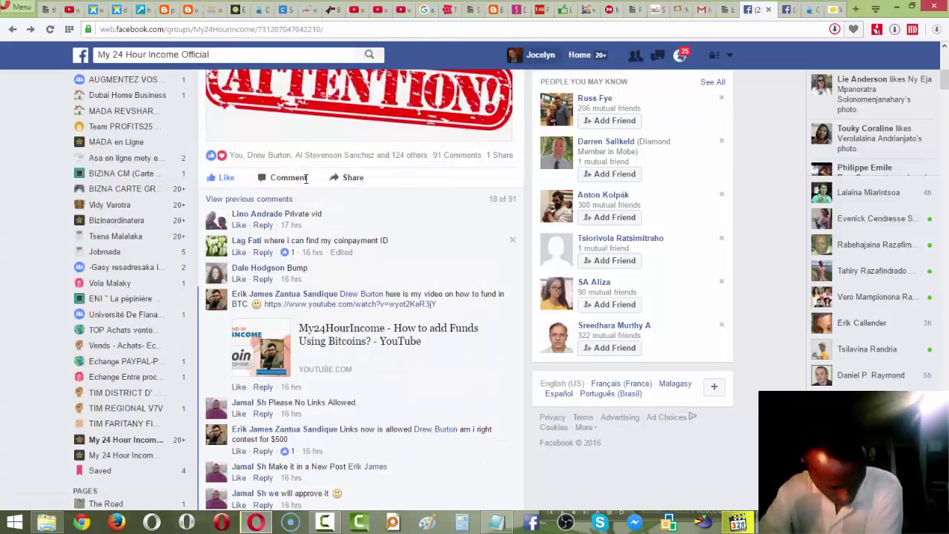
scroll(304, 182, "up", 6)
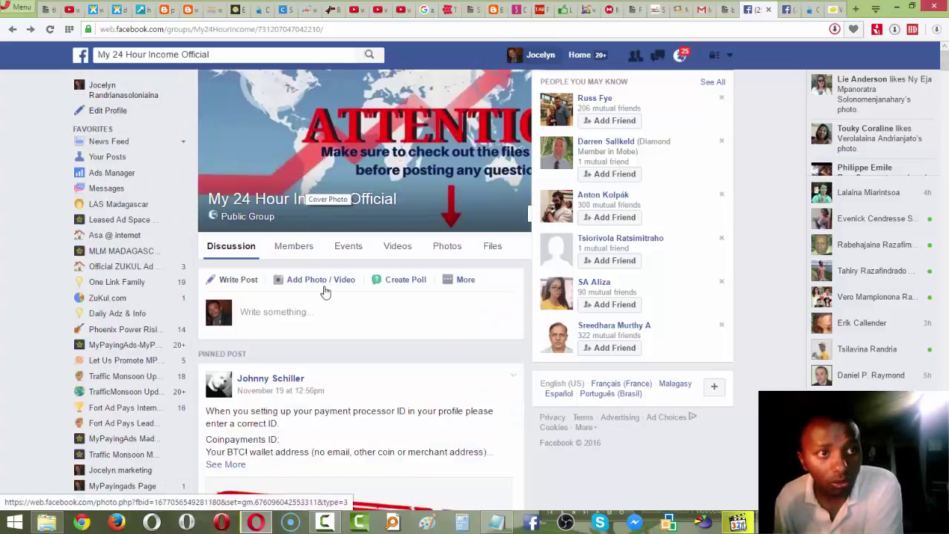